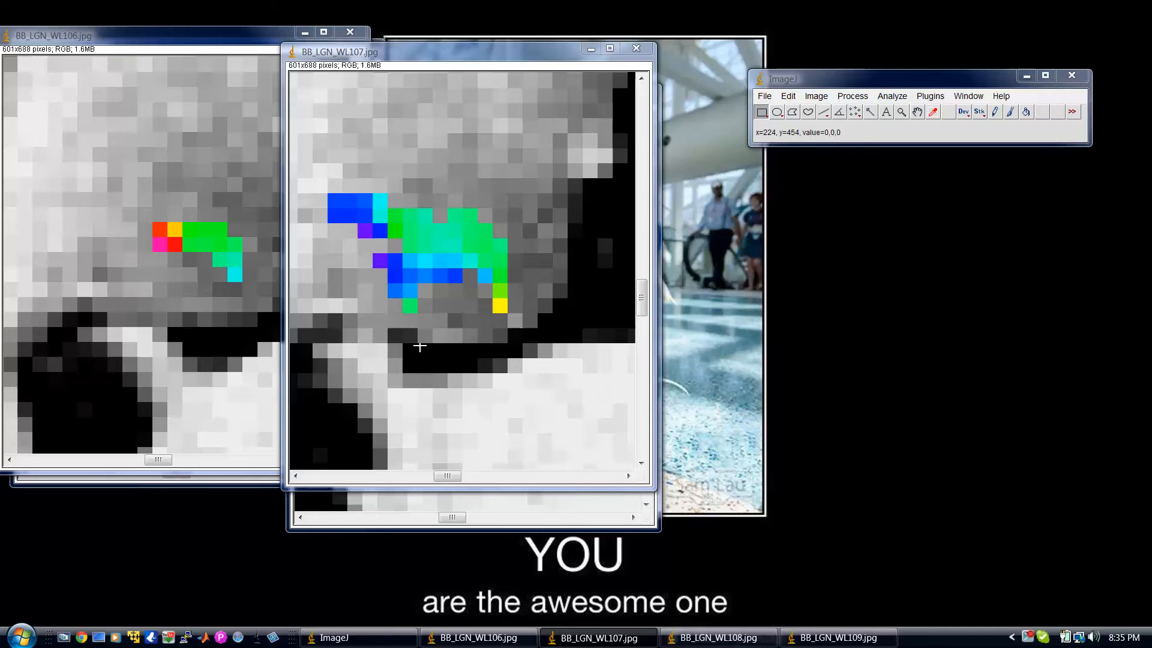
pyautogui.click(898, 98)
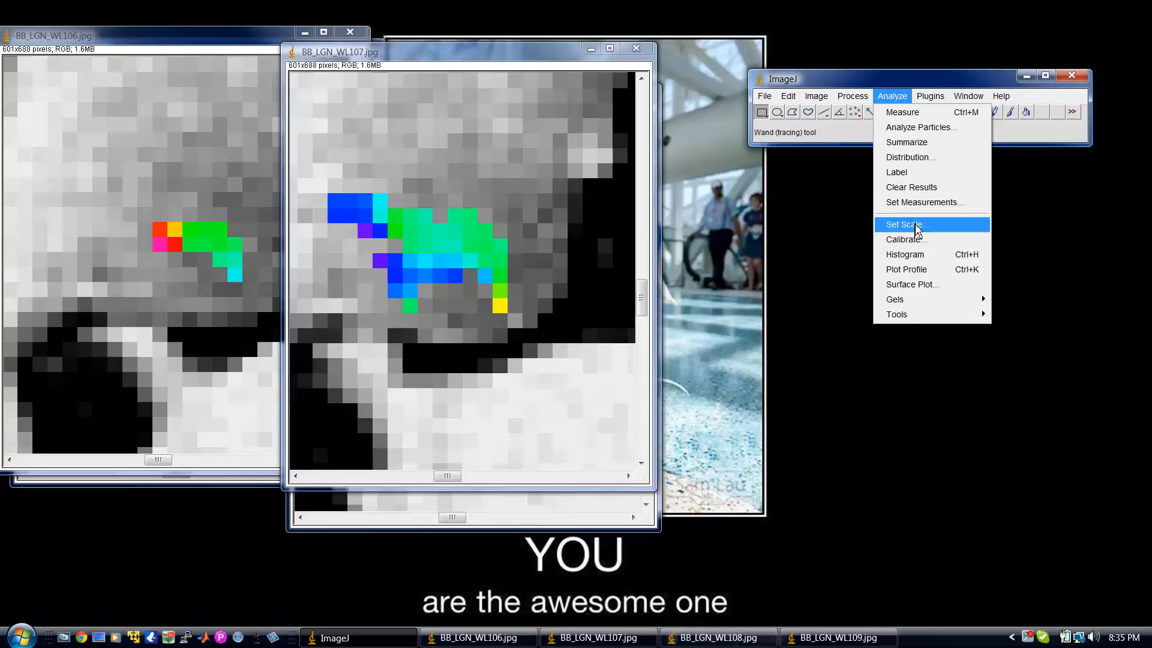
pyautogui.click(916, 226)
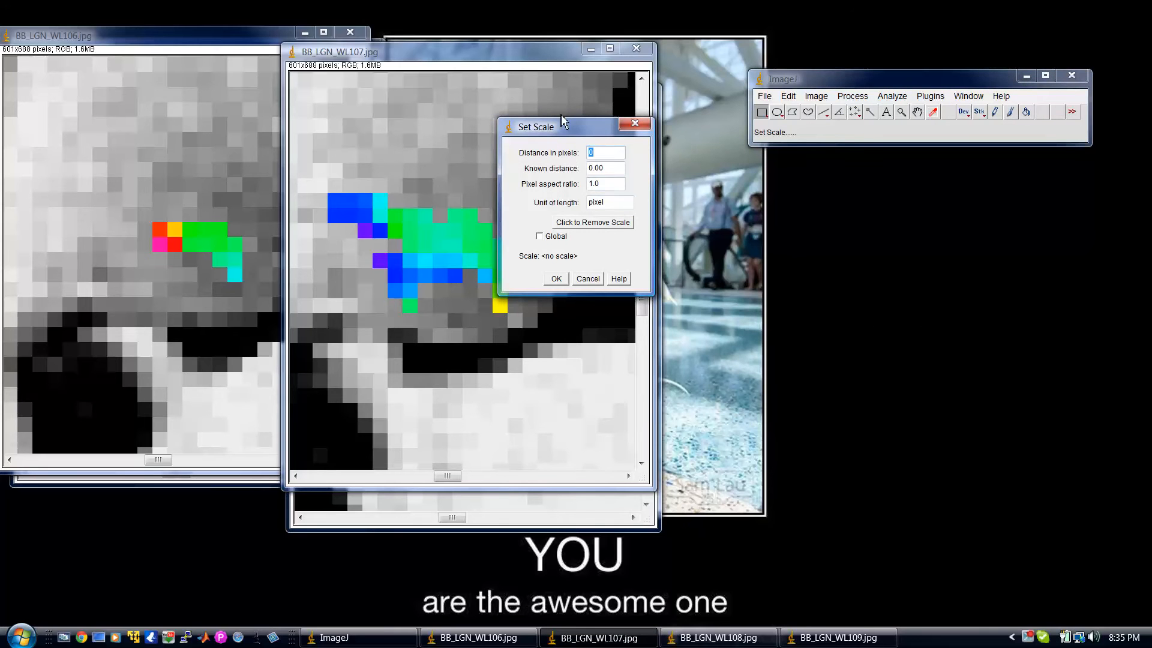
pyautogui.moveTo(558, 131); pyautogui.dragTo(590, 174)
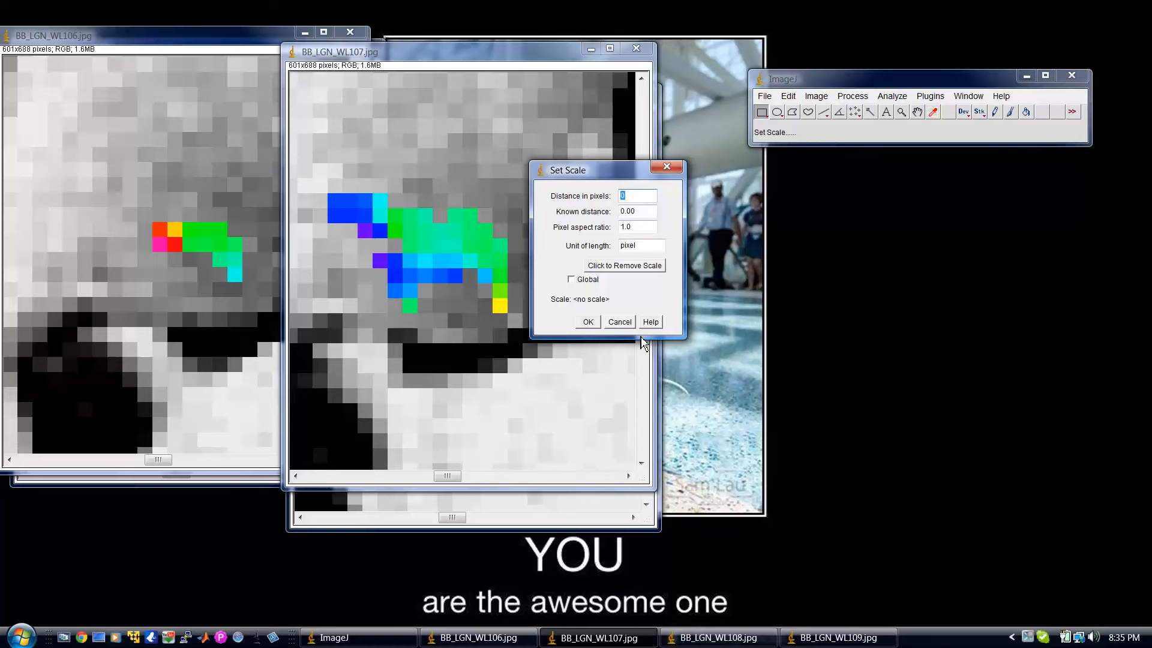
pyautogui.click(620, 321)
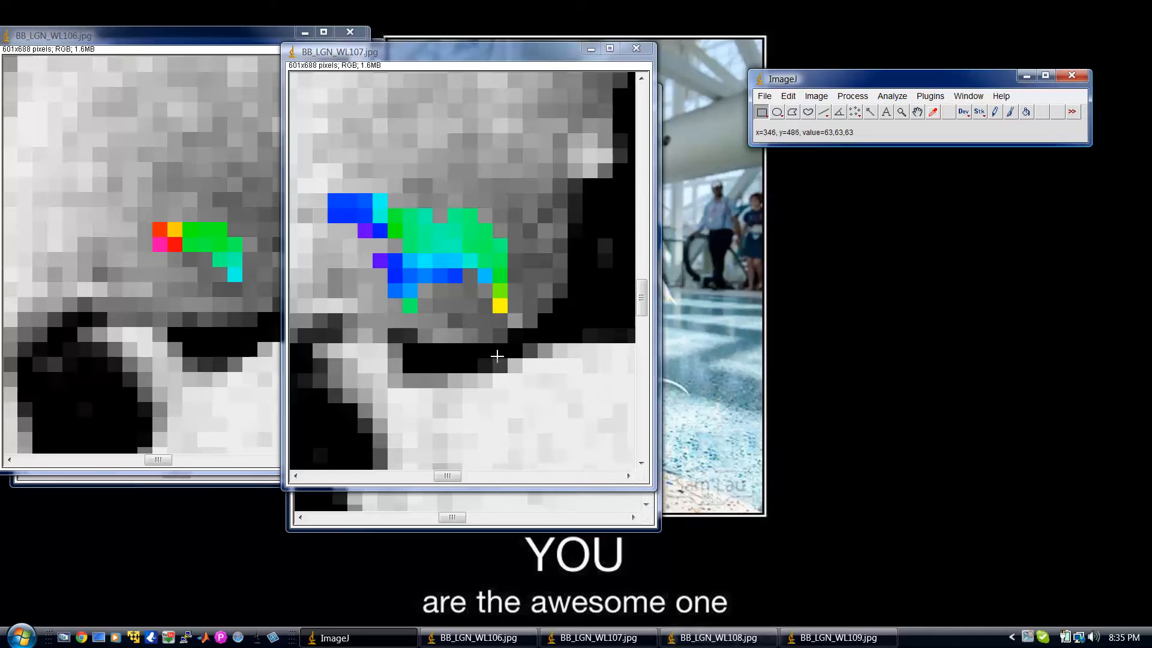
# Step: Draw a straight line about 25 pixels long across one light-blue voxel in BB_LGN_WL107.jpg and measure it
pyautogui.rightClick(497, 353)
pyautogui.click(453, 346)
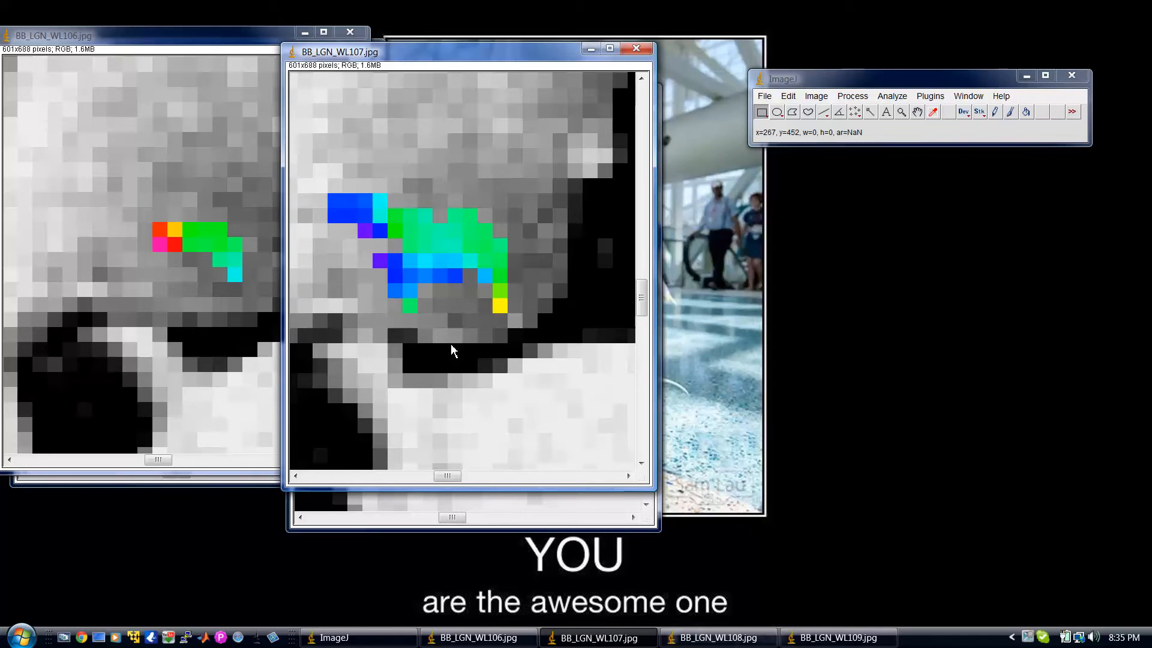
pyautogui.press('+')
pyautogui.press('+')
pyautogui.press('+')
pyautogui.press('+')
pyautogui.press('+')
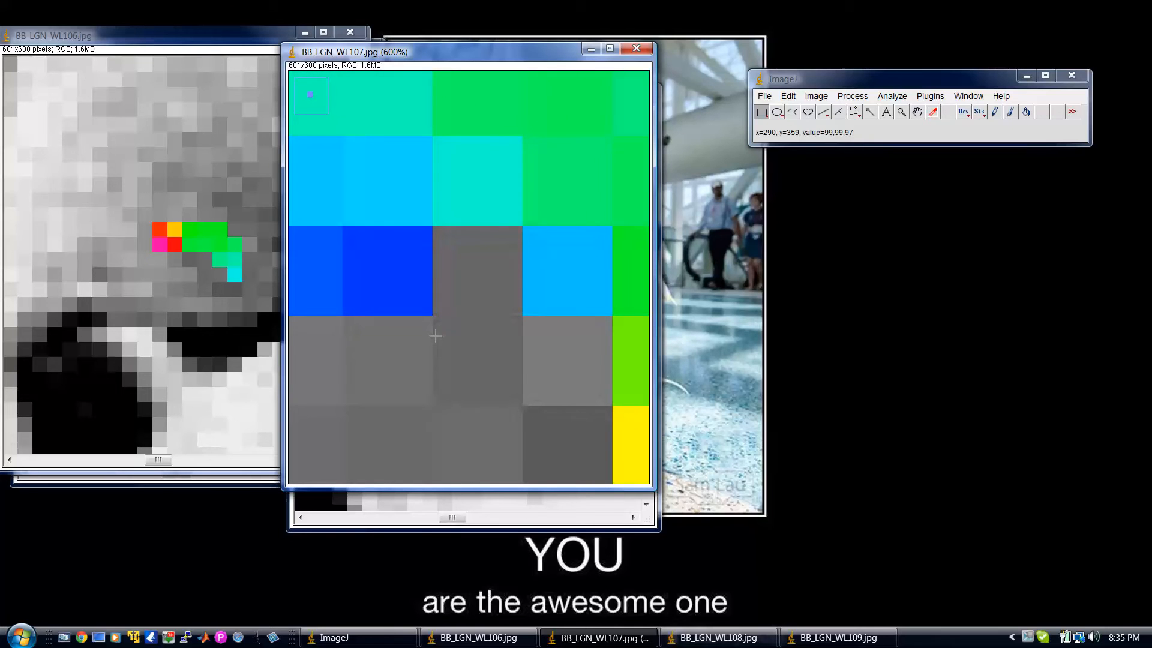
pyautogui.click(918, 112)
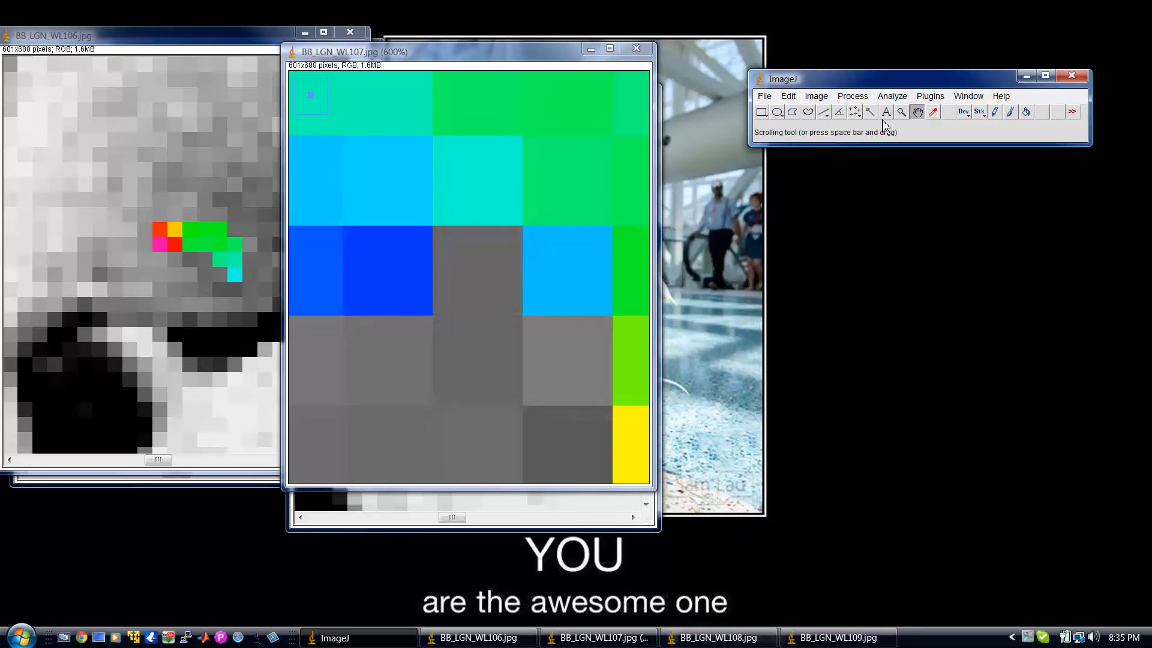
pyautogui.moveTo(416, 342); pyautogui.dragTo(505, 326)
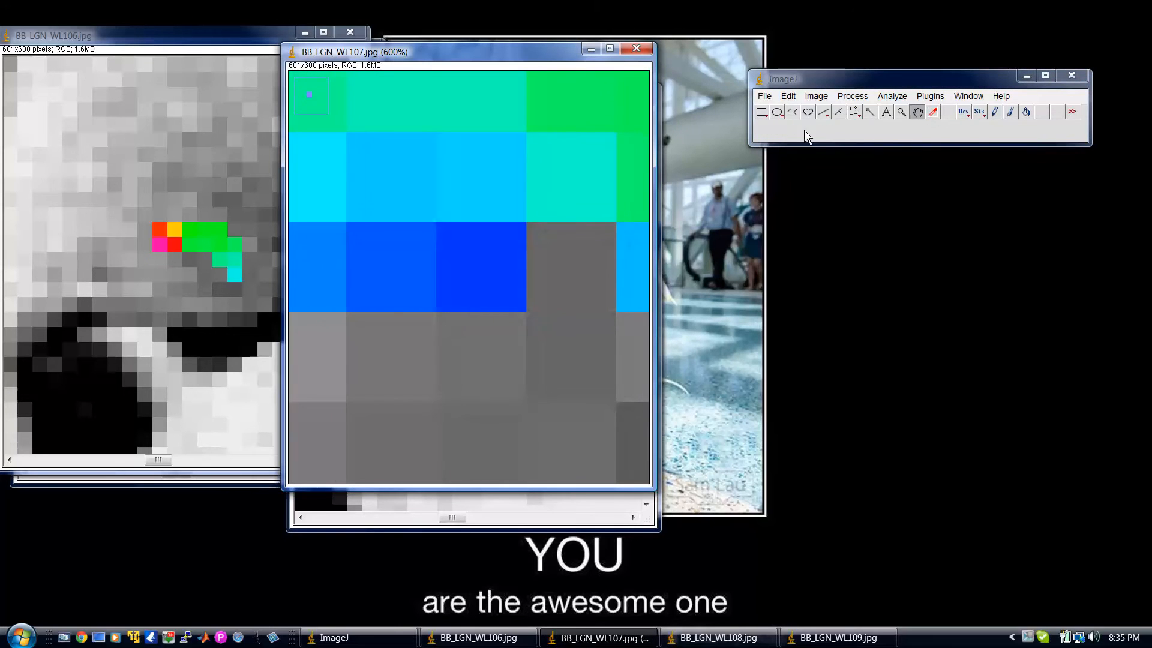
pyautogui.click(824, 113)
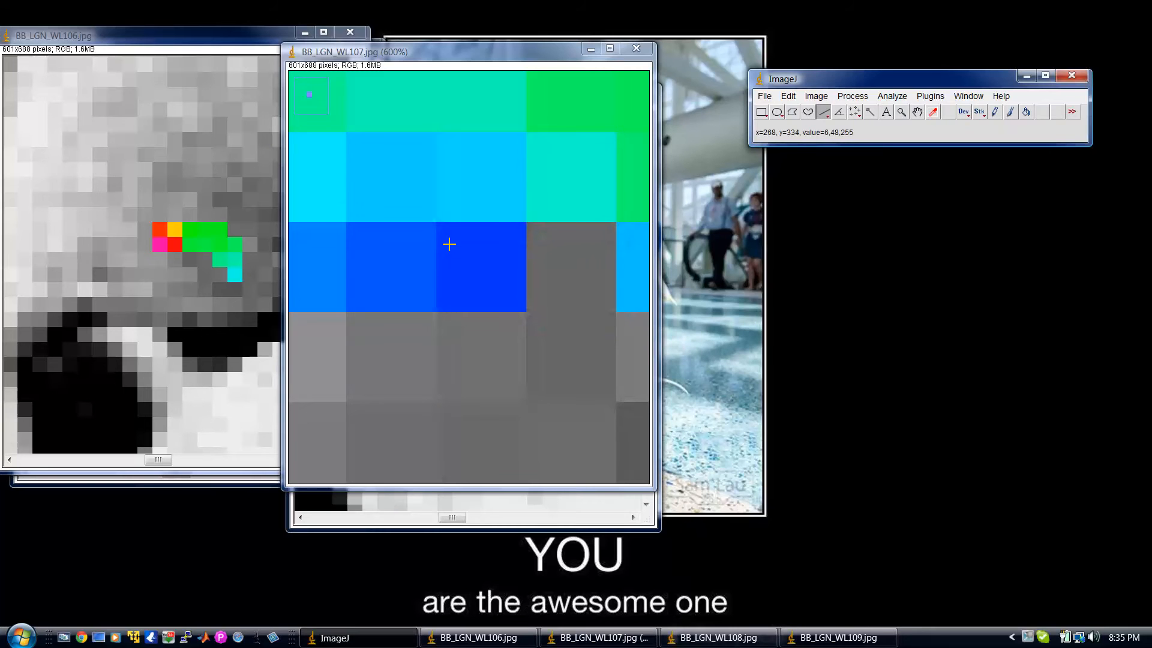
pyautogui.click(438, 175)
pyautogui.moveTo(438, 174); pyautogui.dragTo(527, 174)
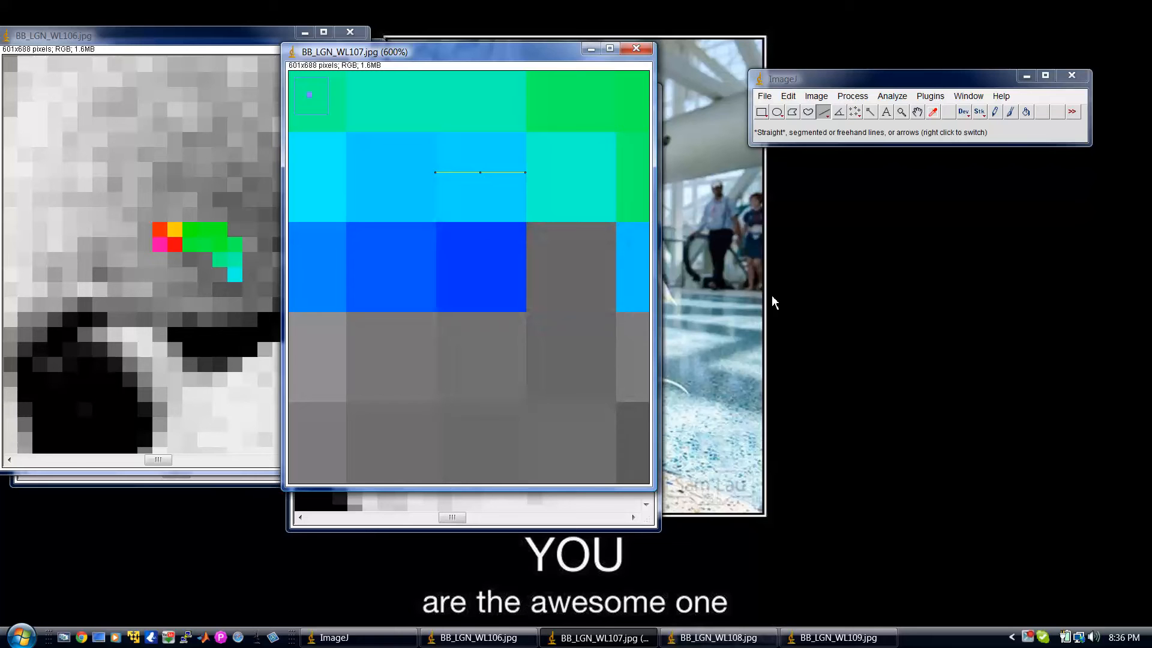
pyautogui.click(894, 96)
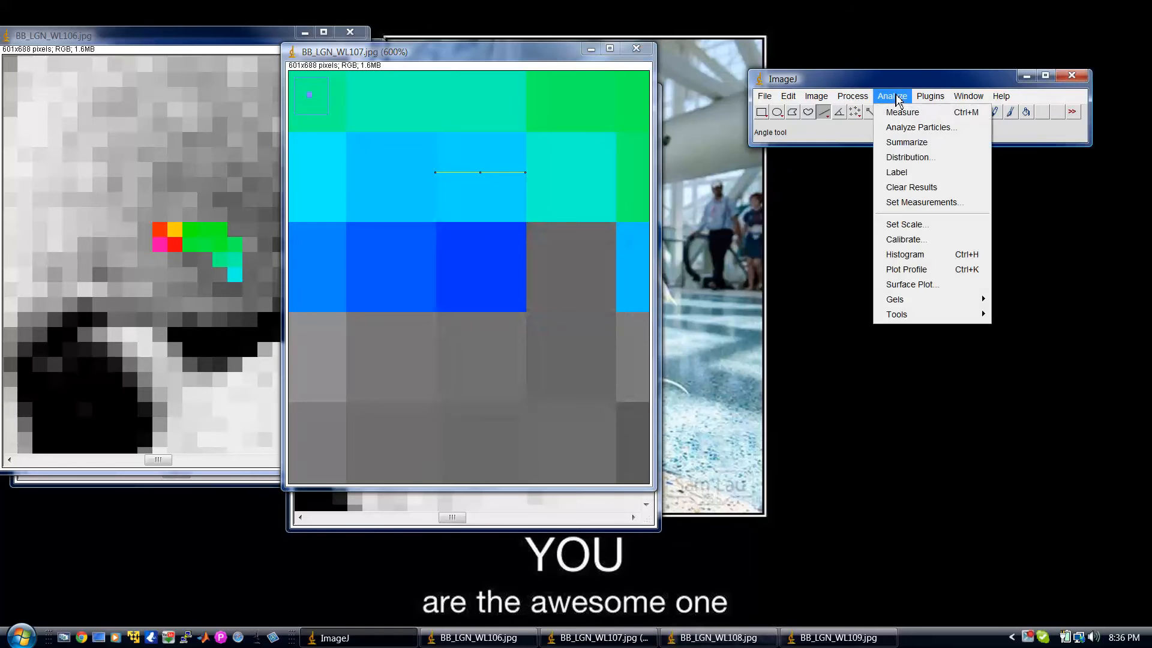
pyautogui.click(897, 111)
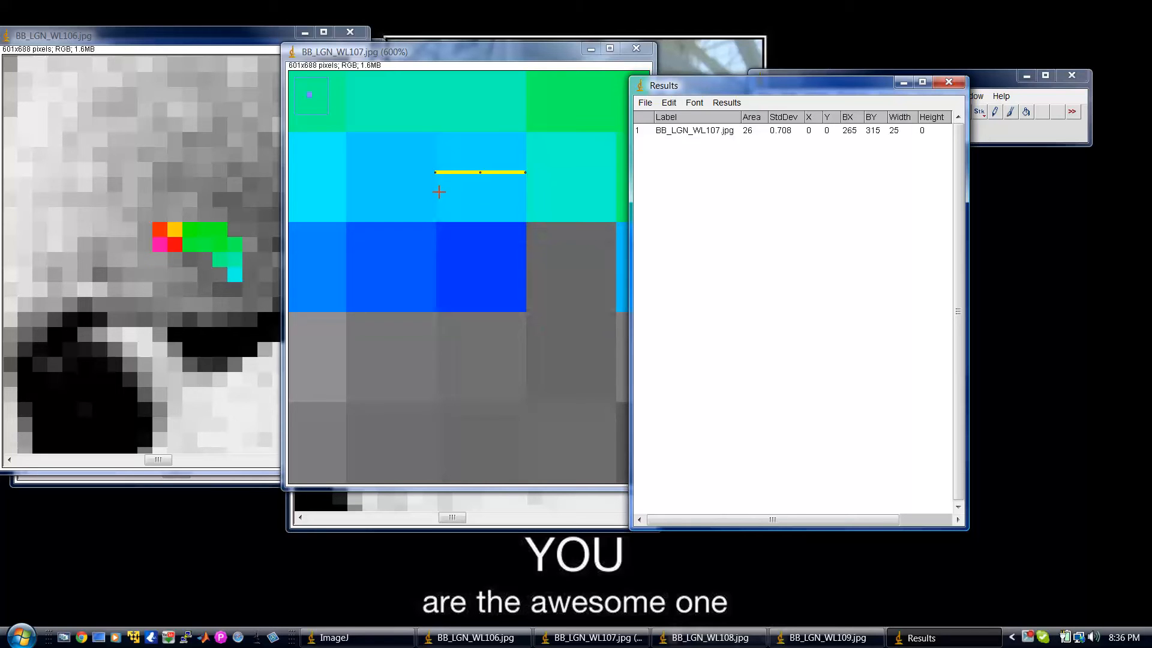
# Step: Draw a second straight line about 25 pixels long across the same voxel, just below the first, and measure it
pyautogui.moveTo(439, 191); pyautogui.dragTo(528, 192)
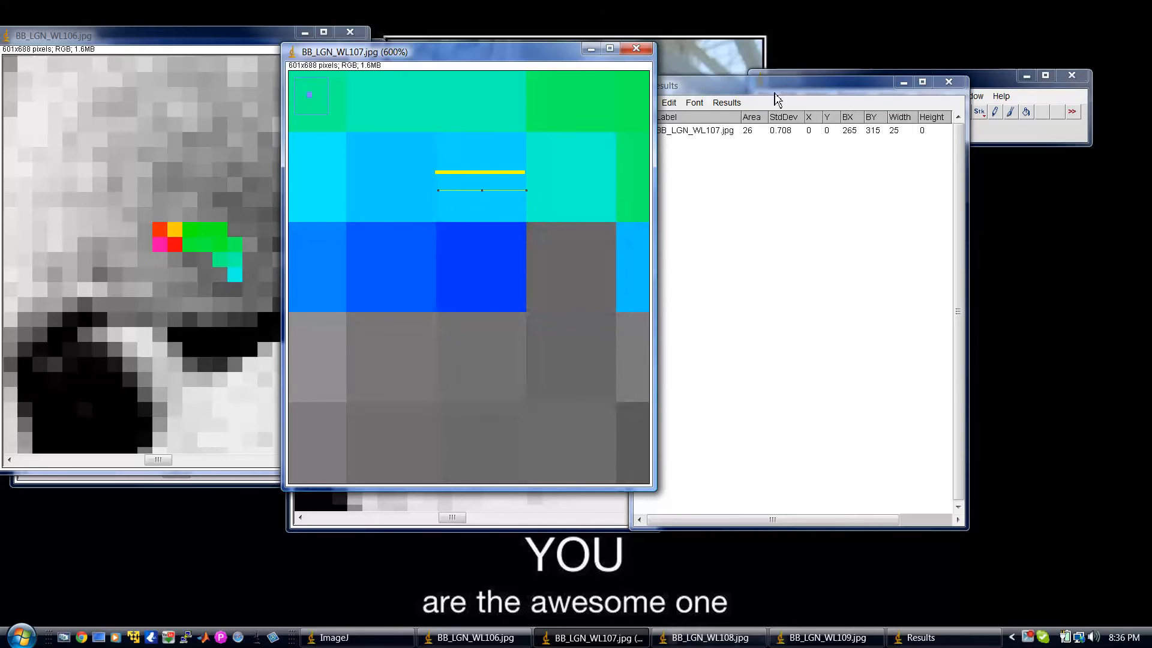
pyautogui.click(864, 96)
pyautogui.moveTo(864, 96); pyautogui.dragTo(918, 178)
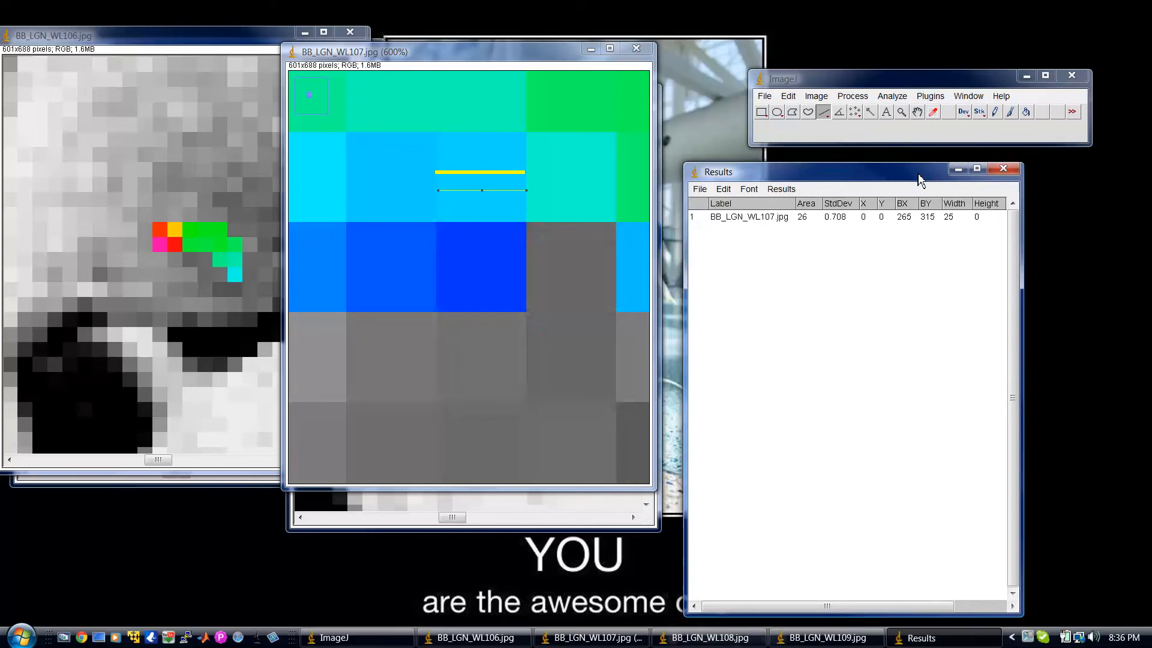
pyautogui.click(890, 98)
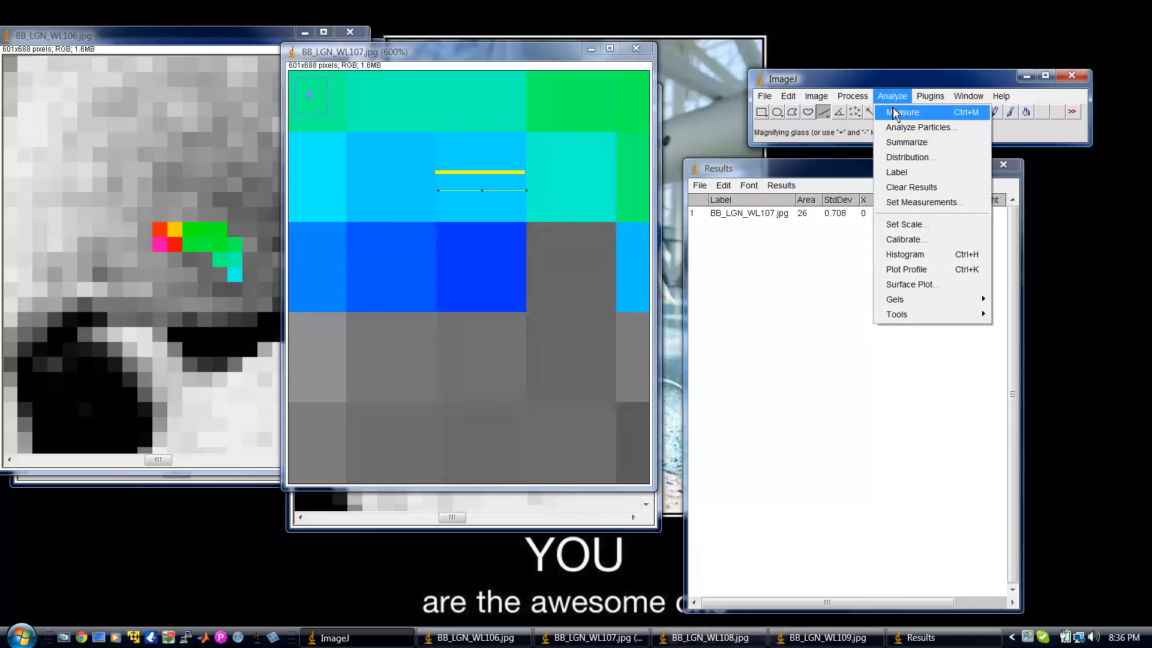
pyautogui.click(895, 114)
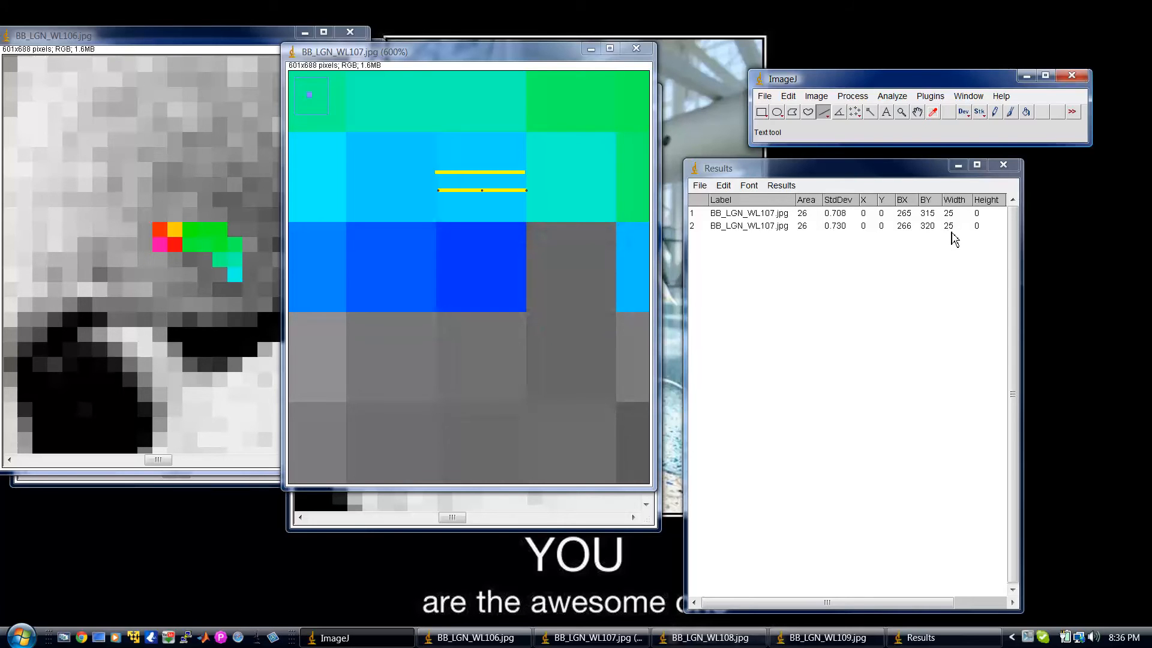
# Step: In Set Scale, set the distance in pixels to 25 and the known distance to 1.00
pyautogui.click(904, 97)
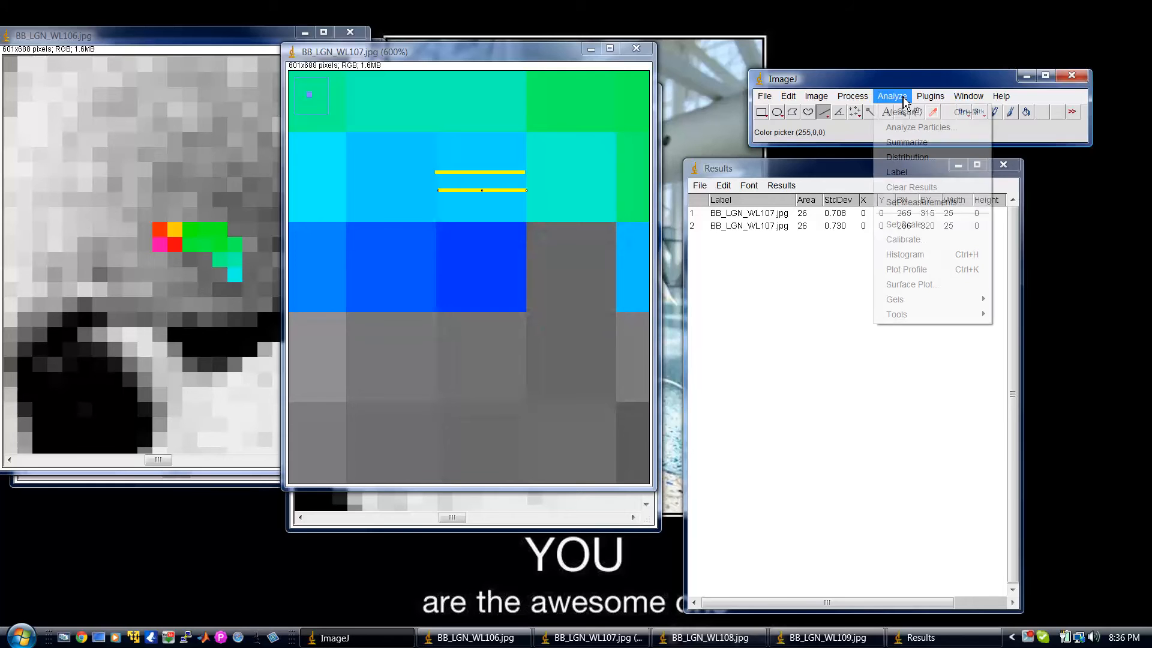
pyautogui.click(902, 225)
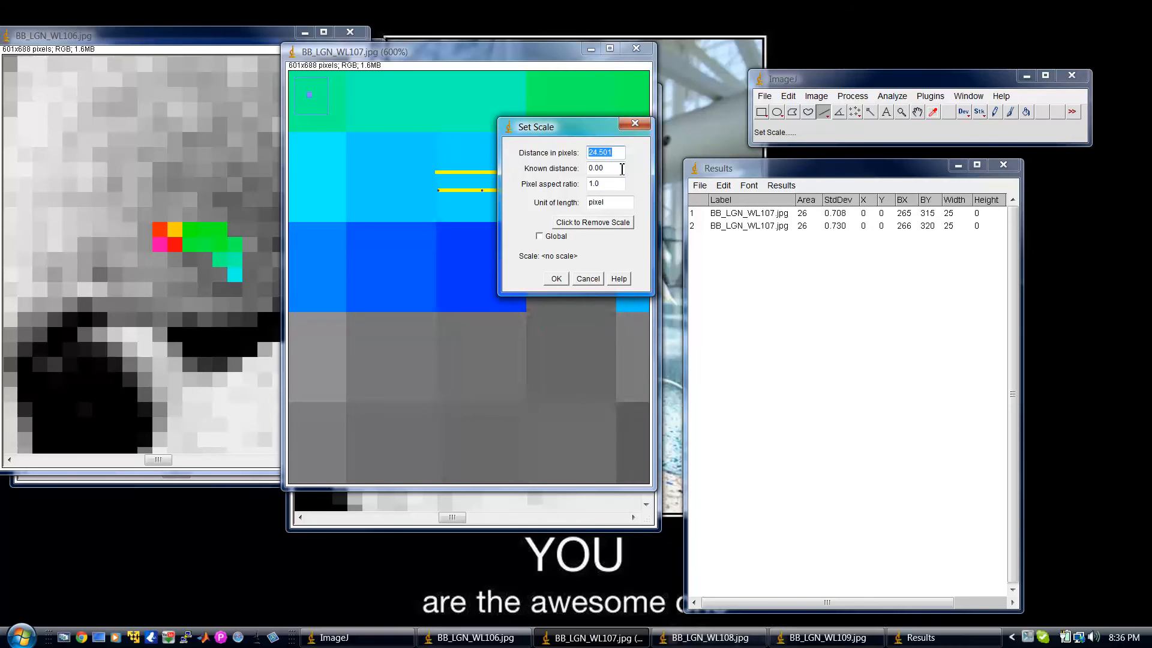
pyautogui.write('25')
pyautogui.doubleClick(593, 168)
pyautogui.write('10.00')
pyautogui.click(592, 168)
pyautogui.write('.00')
pyautogui.press('Delete')
pyautogui.press('Delete')
pyautogui.press('Delete')
pyautogui.press('Delete')
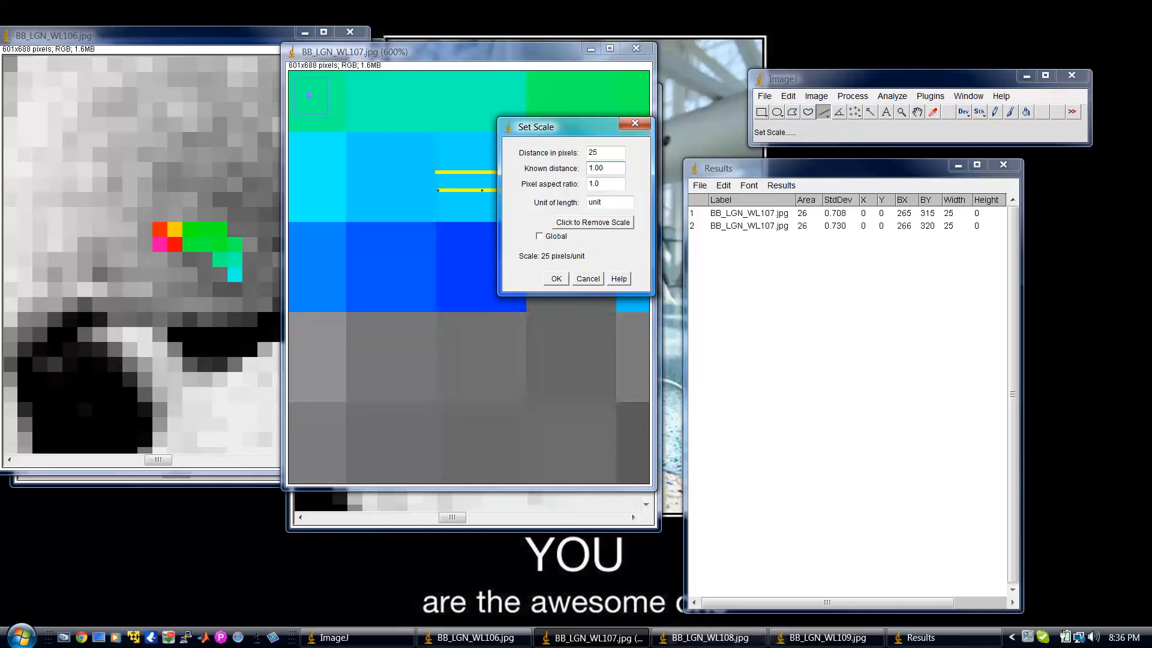
# Step: Set the scale's unit of length to Voxel and apply the scale globally to all images
pyautogui.moveTo(601, 200); pyautogui.dragTo(552, 200)
pyautogui.press('Delete')
pyautogui.press('Delete')
pyautogui.press('Delete')
pyautogui.press('Delete')
pyautogui.write('Voxel')
pyautogui.click(539, 236)
pyautogui.click(556, 279)
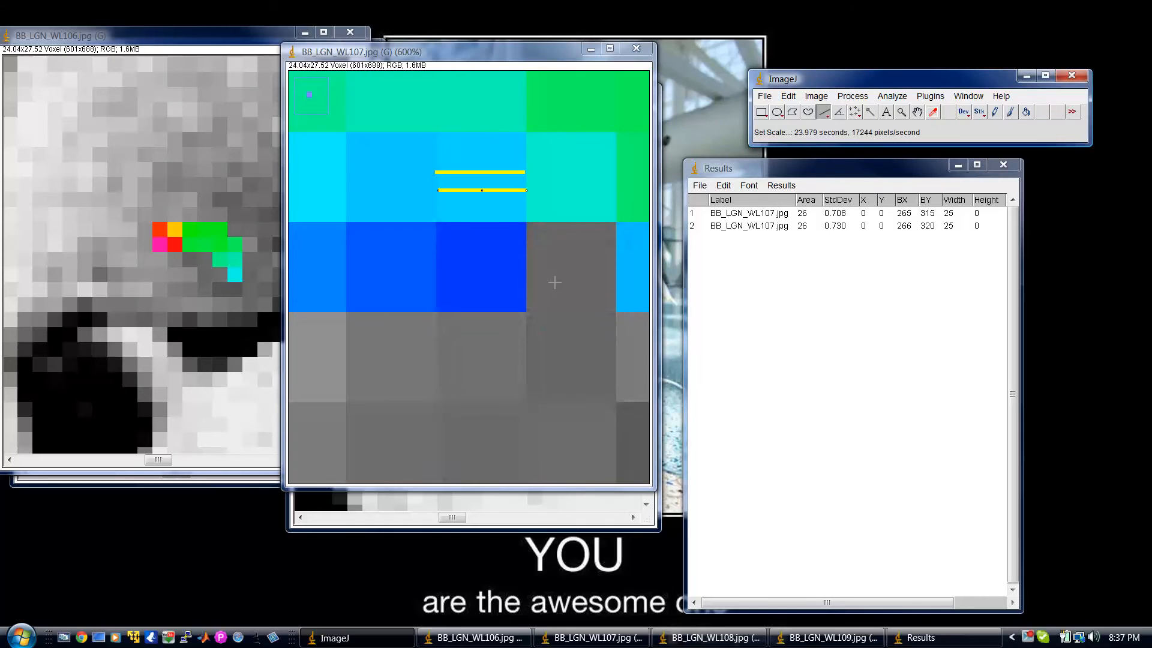
# Step: Close the Results table without saving the line measurements
pyautogui.press('-')
pyautogui.press('-')
pyautogui.press('-')
pyautogui.press('-')
pyautogui.press('-')
pyautogui.press('-')
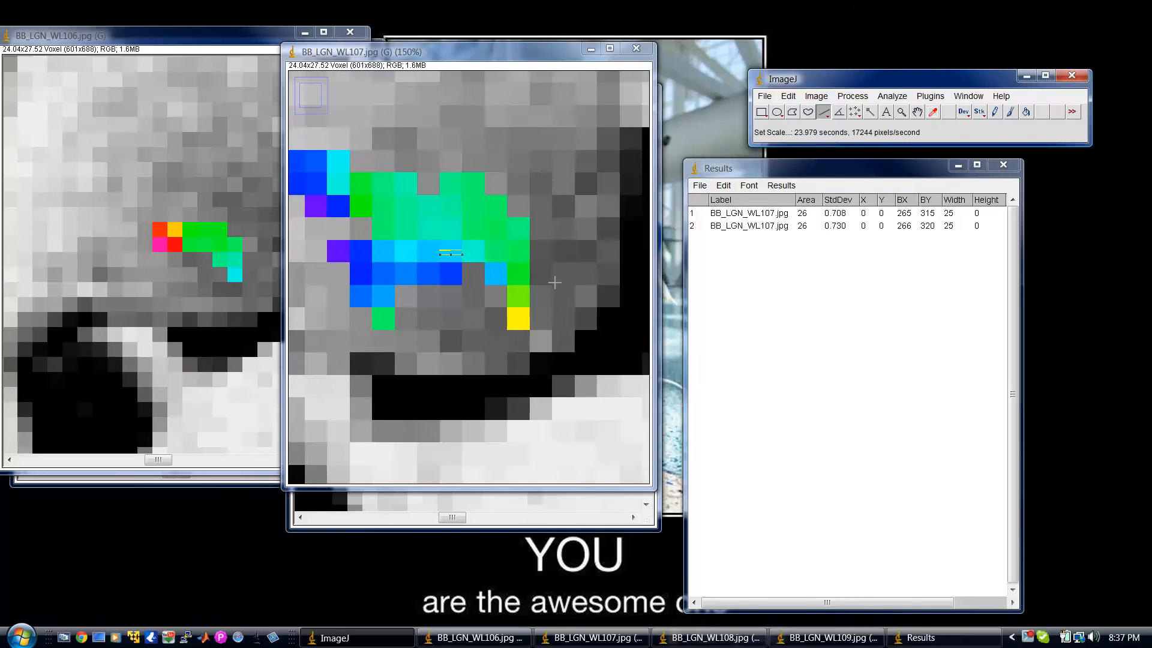
pyautogui.press('+')
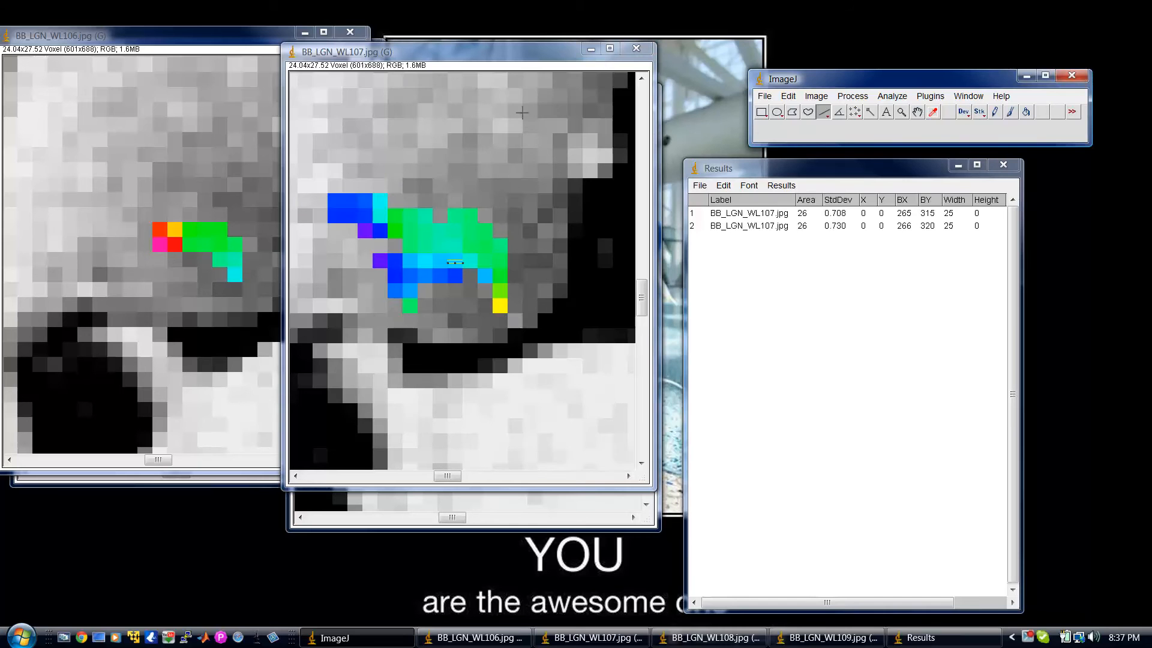
pyautogui.click(816, 96)
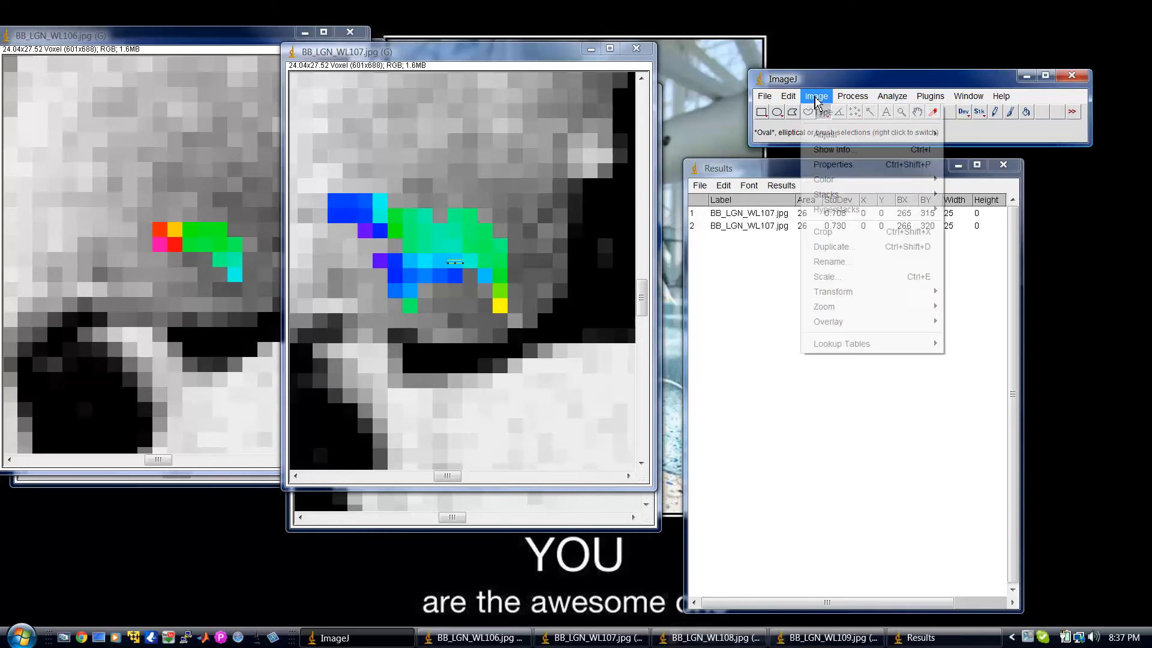
pyautogui.click(1007, 167)
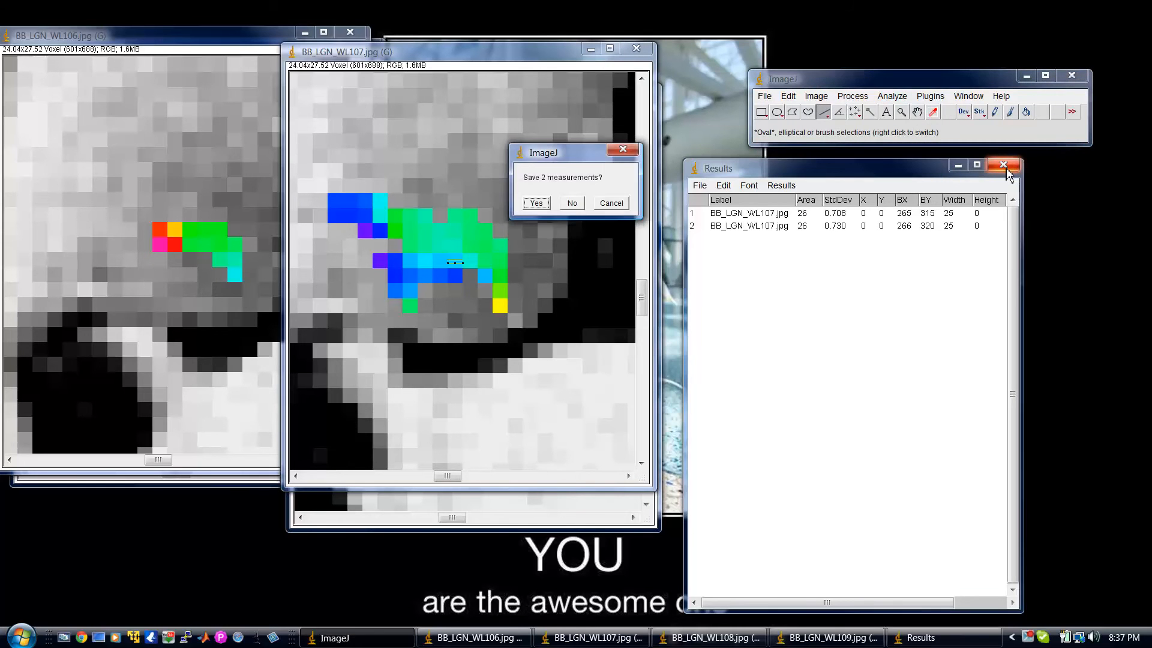
pyautogui.click(572, 204)
# Step: Apply a red HSB Color Threshold to BB_LGN_WL107.jpg with minimum saturation 124 to isolate the coloured voxels
pyautogui.click(816, 95)
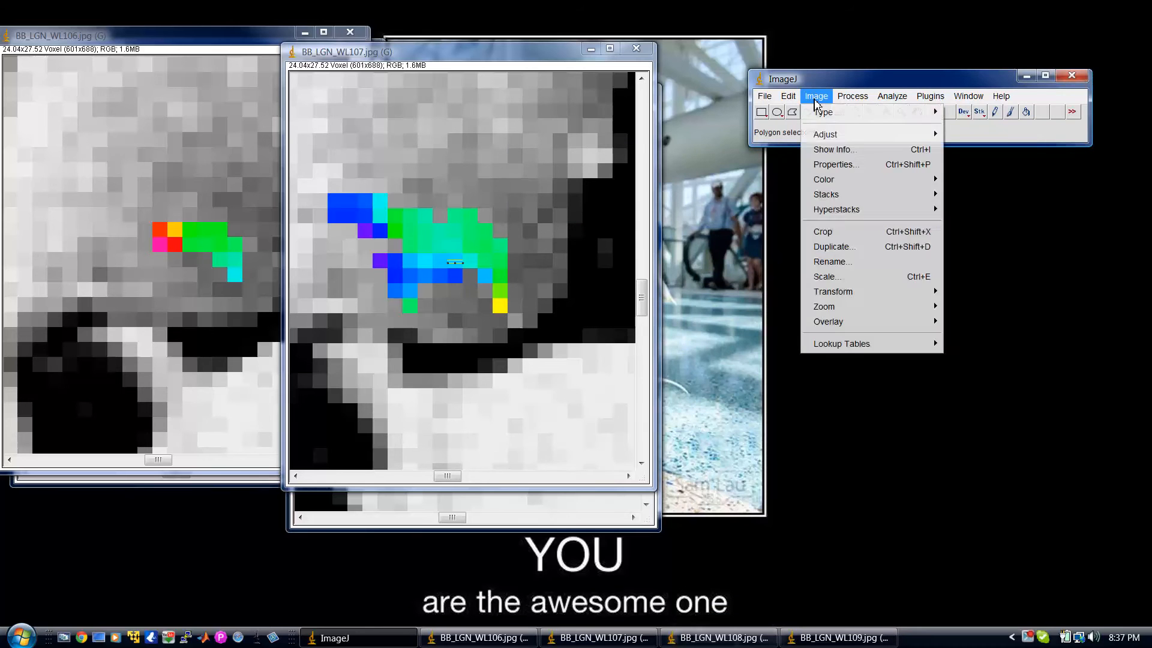
pyautogui.moveTo(835, 134)
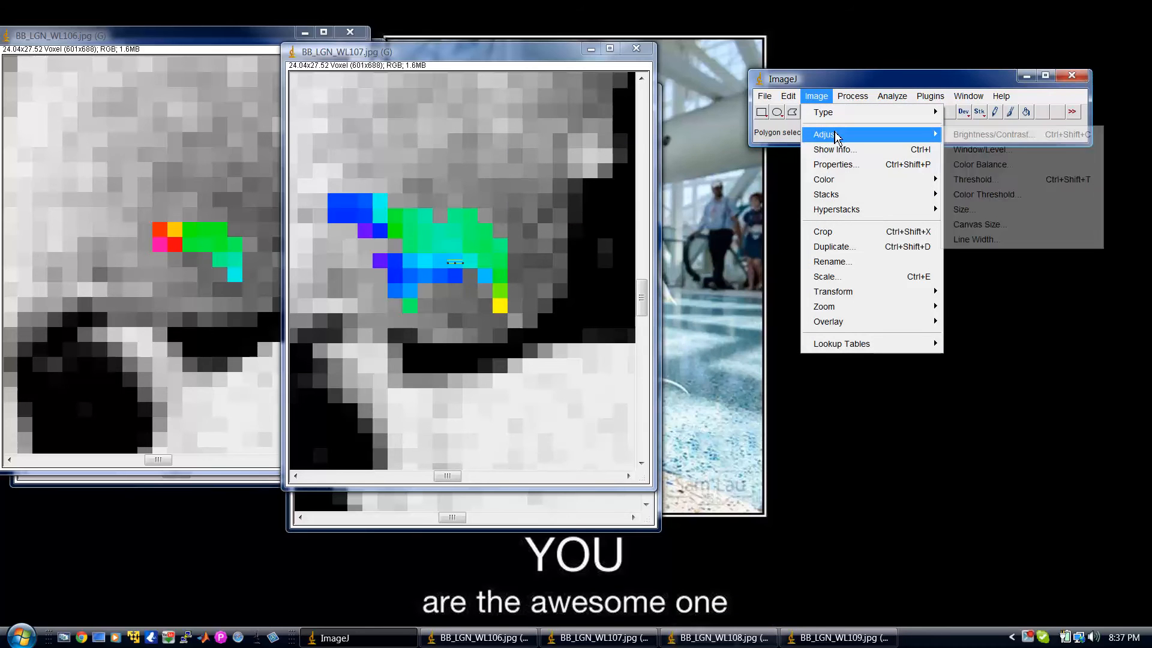
pyautogui.click(989, 194)
pyautogui.moveTo(581, 77); pyautogui.dragTo(883, 169)
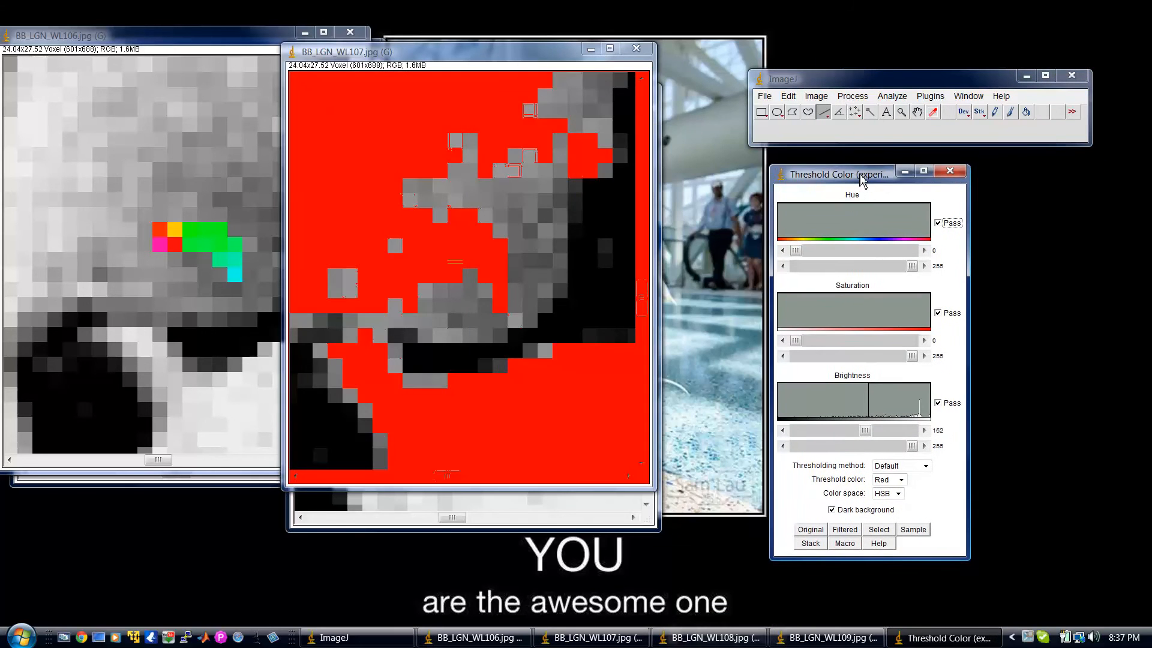
pyautogui.click(910, 473)
pyautogui.click(894, 484)
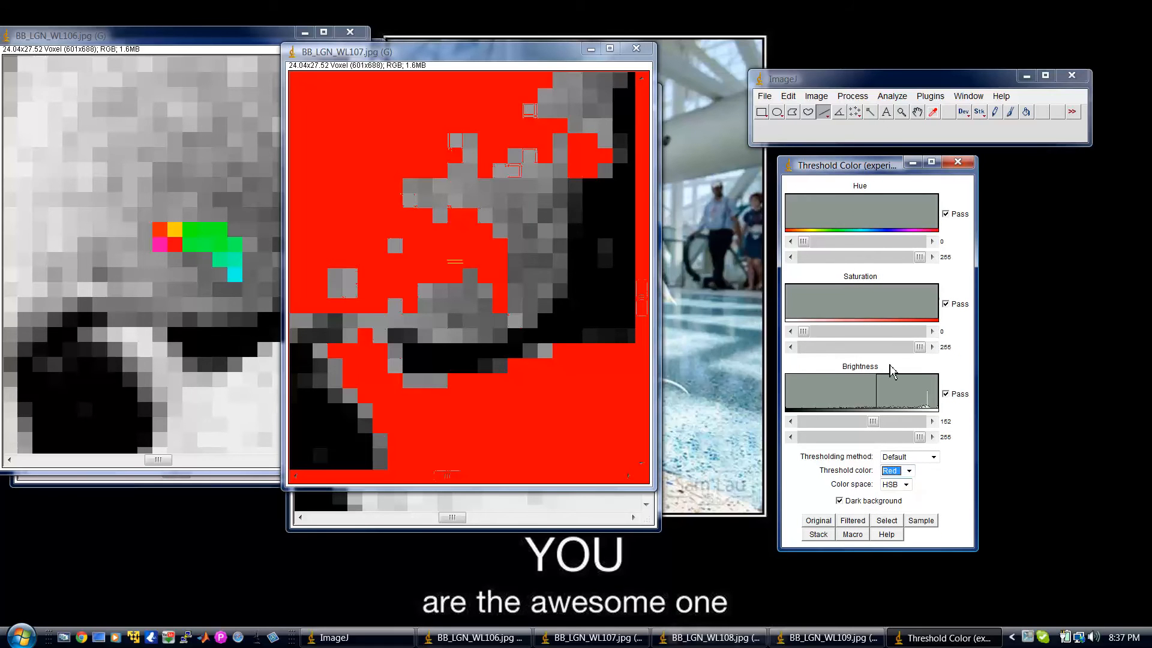
pyautogui.moveTo(804, 333); pyautogui.dragTo(859, 335)
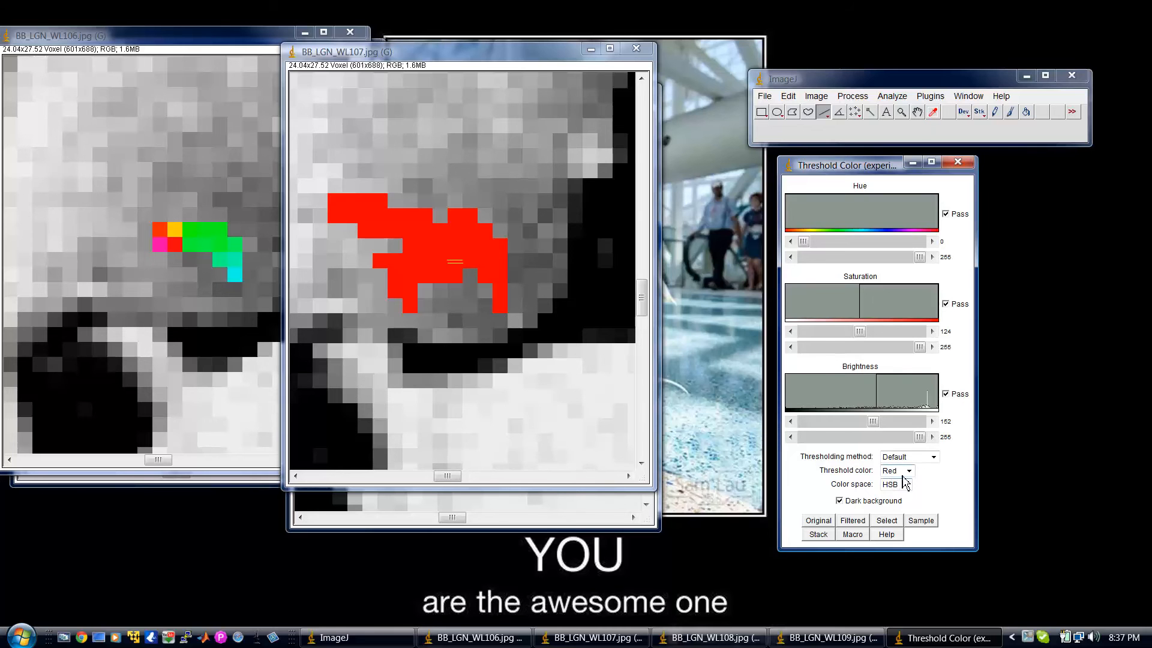
# Step: Convert the thresholded coloured region into a selection and measure it
pyautogui.click(885, 525)
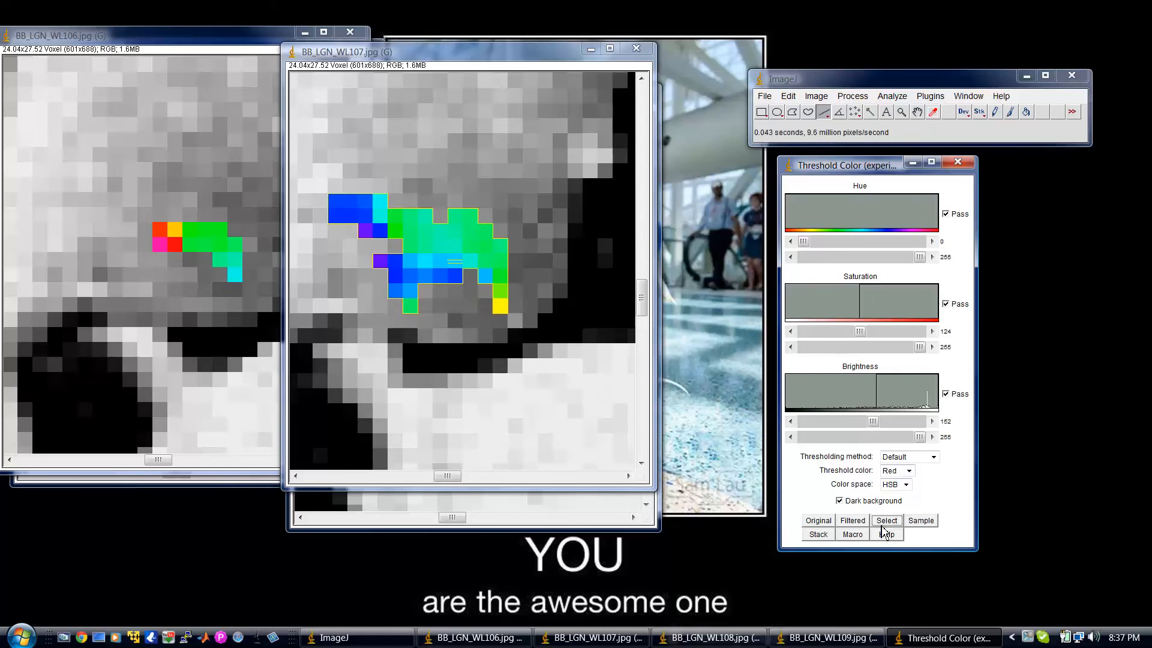
pyautogui.click(892, 96)
pyautogui.click(902, 113)
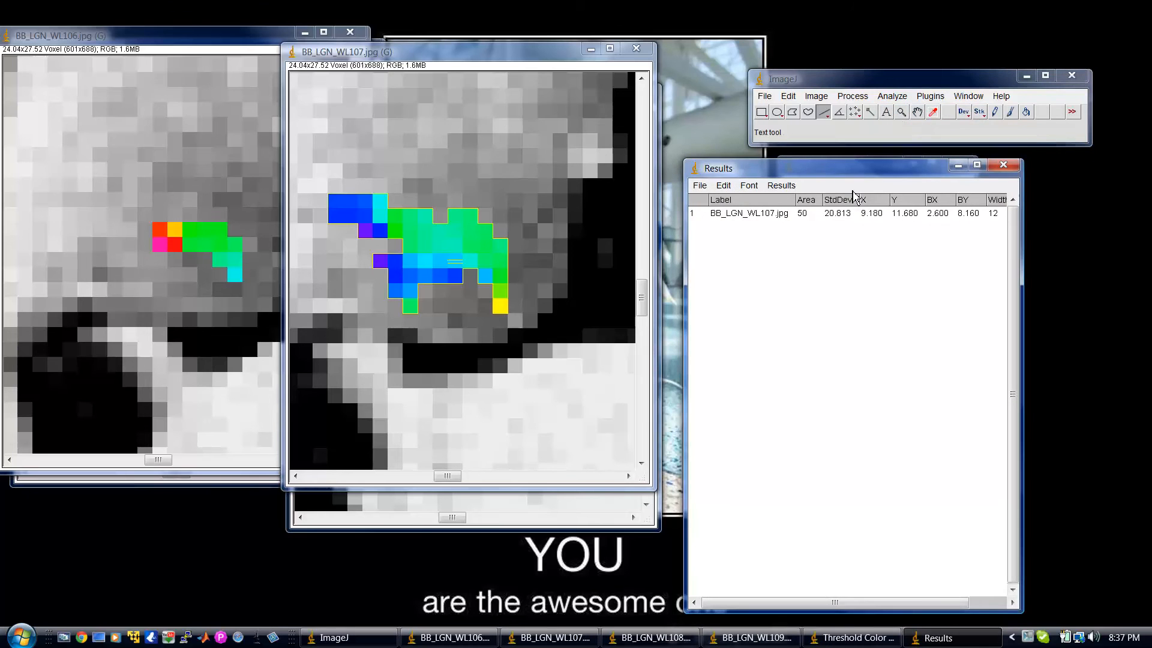
pyautogui.moveTo(795, 170); pyautogui.dragTo(664, 65)
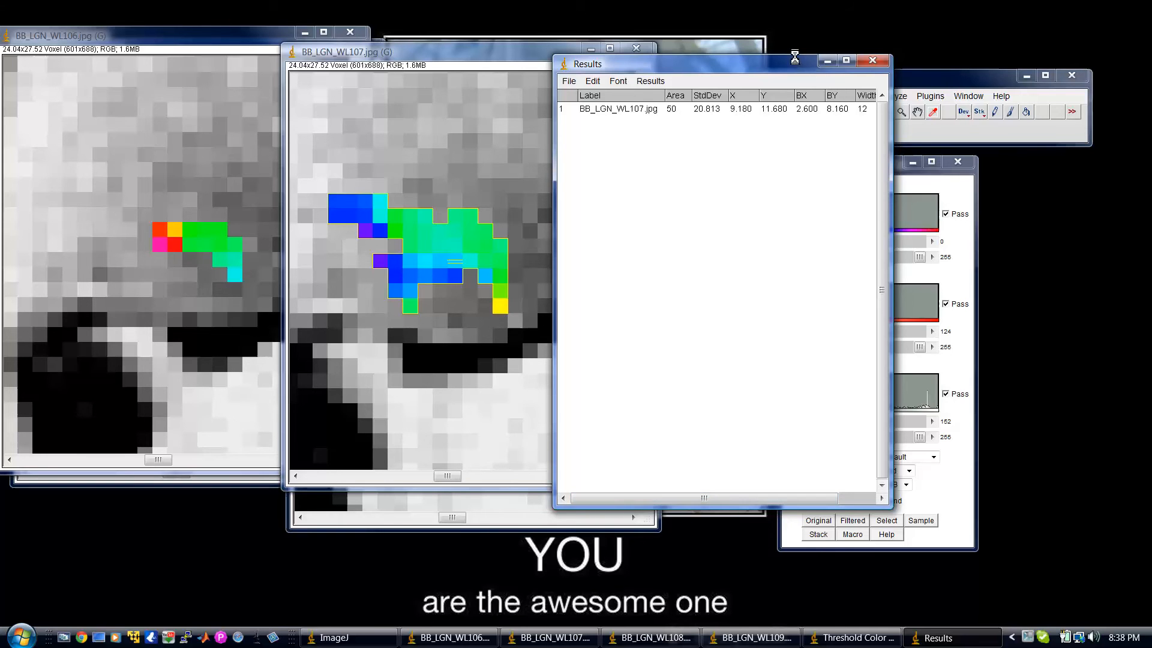
pyautogui.moveTo(782, 67); pyautogui.dragTo(912, 137)
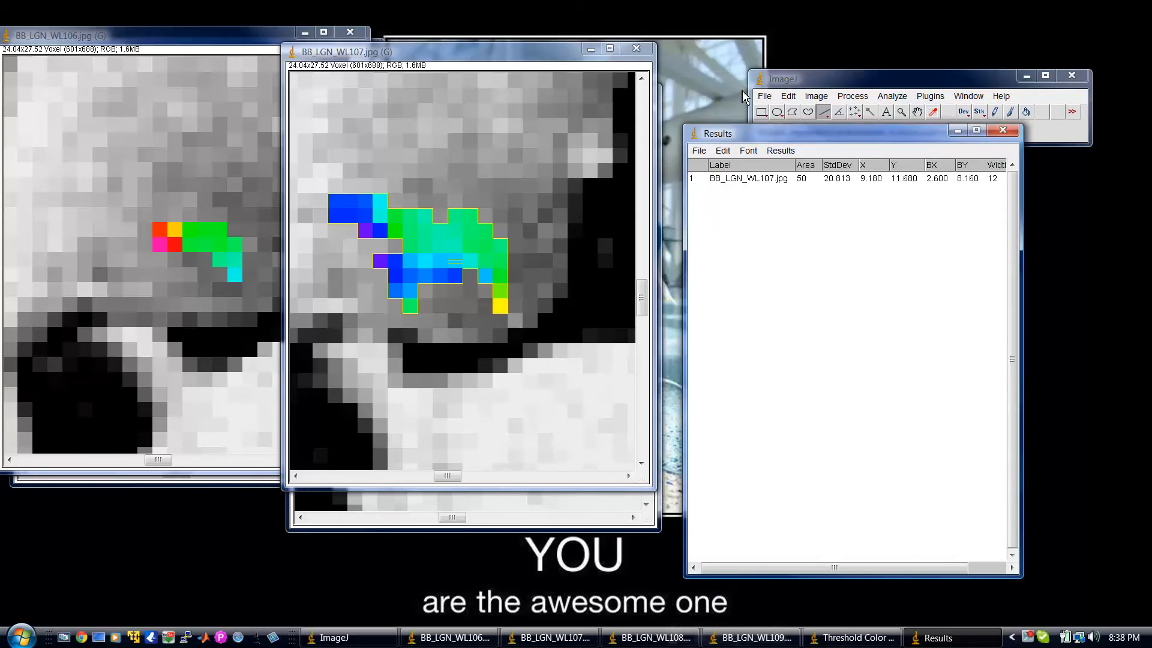
# Step: Close the BB_LGN_WL107.jpg image and save its changes as BB_LGN_WL107.tif
pyautogui.click(637, 53)
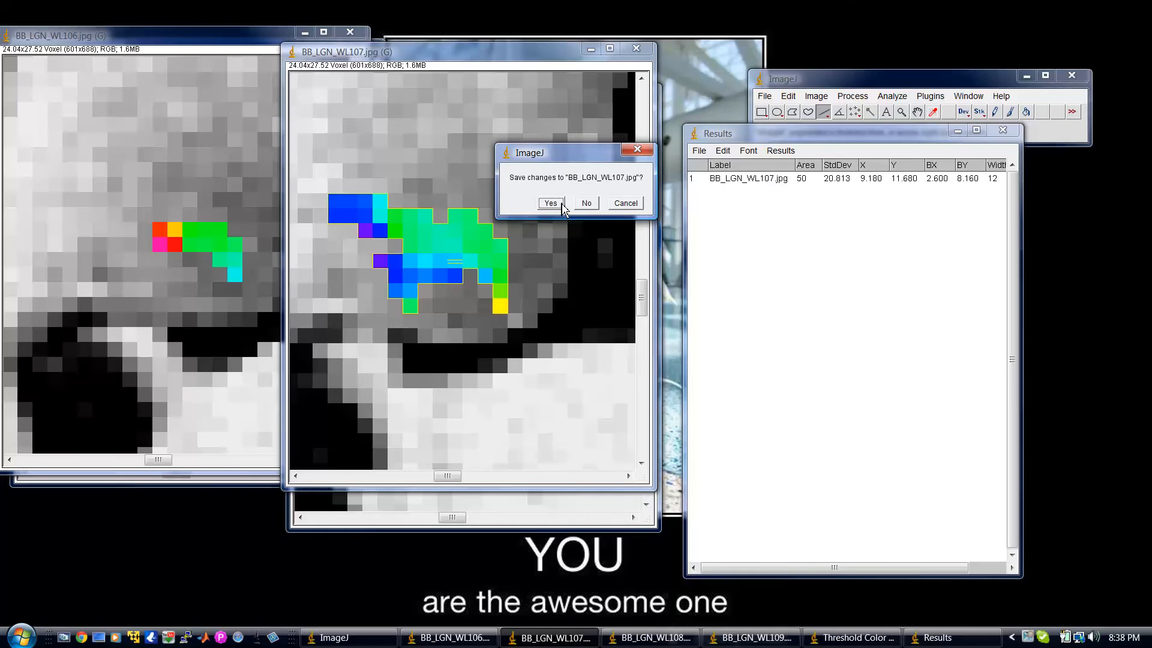
pyautogui.click(549, 204)
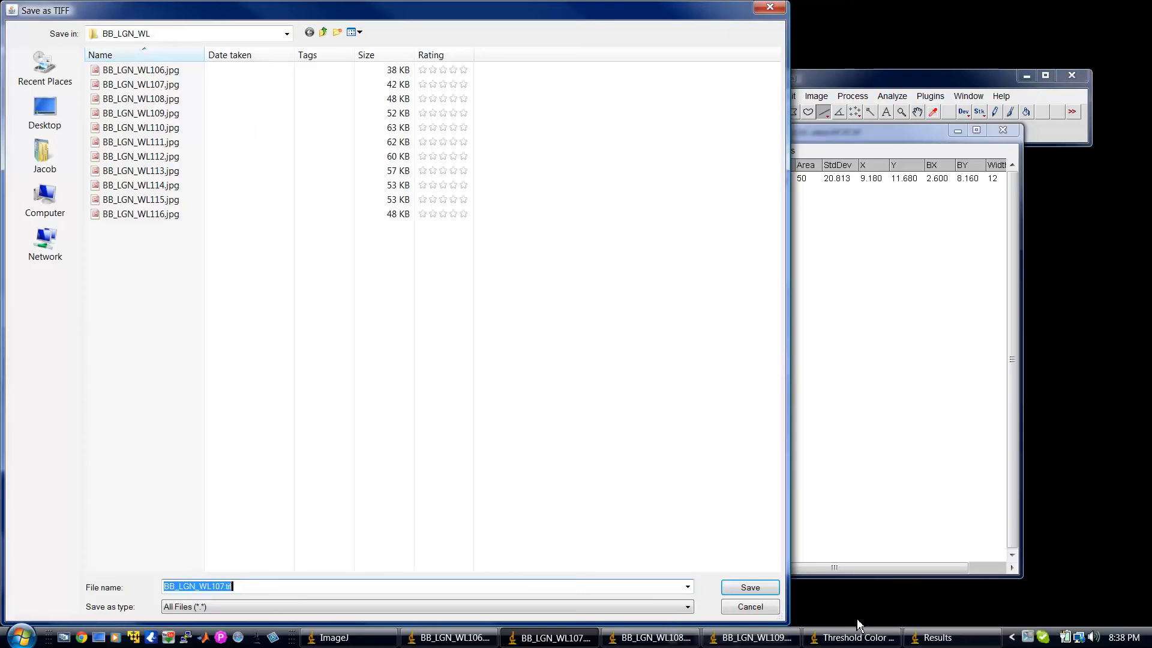
pyautogui.click(749, 587)
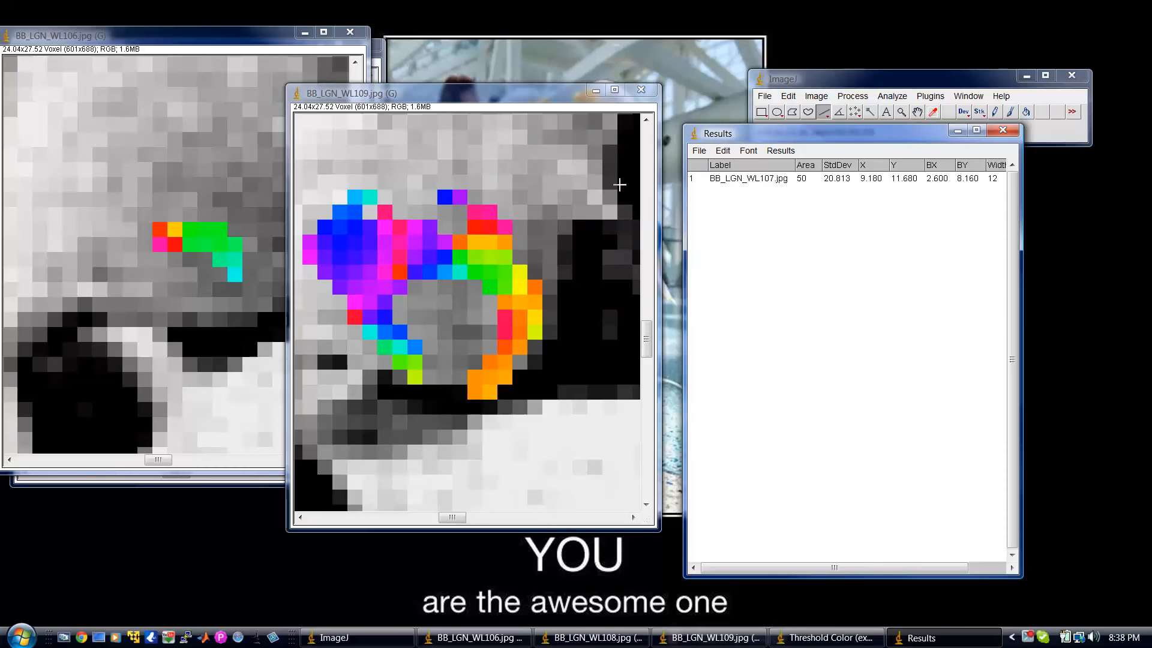
# Step: Apply a red HSB Color Threshold to BB_LGN_WL109.jpg with minimum saturation 126 to isolate the coloured voxels
pyautogui.moveTo(870, 133); pyautogui.dragTo(103, 78)
pyautogui.click(843, 87)
pyautogui.click(815, 97)
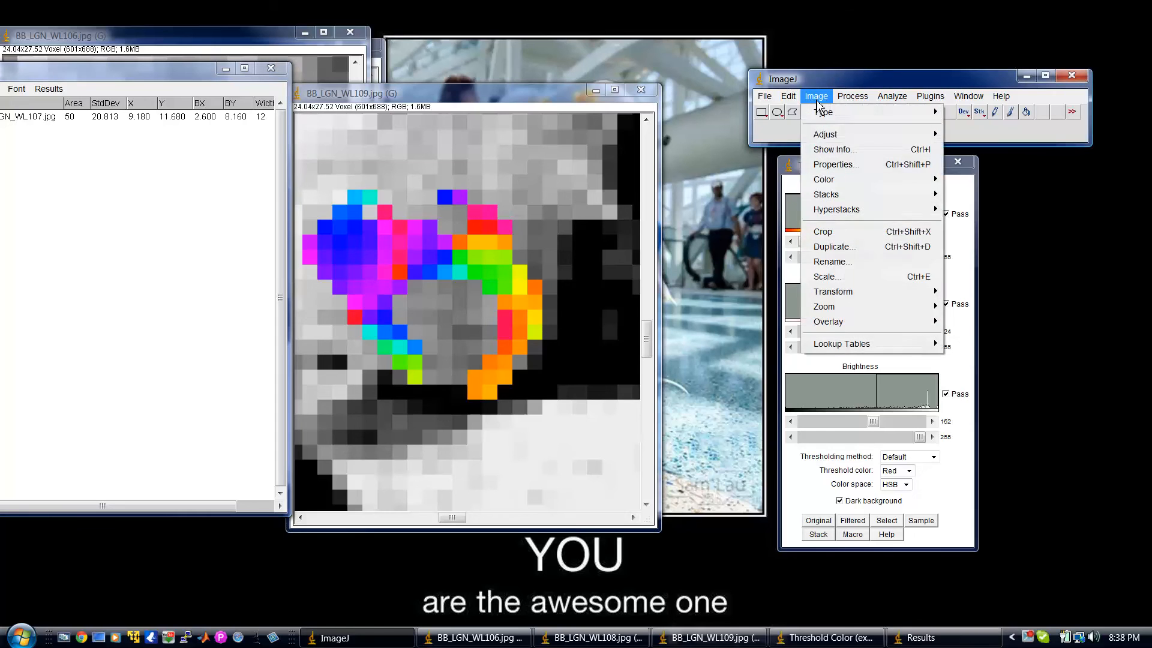
pyautogui.moveTo(836, 138)
pyautogui.click(1005, 201)
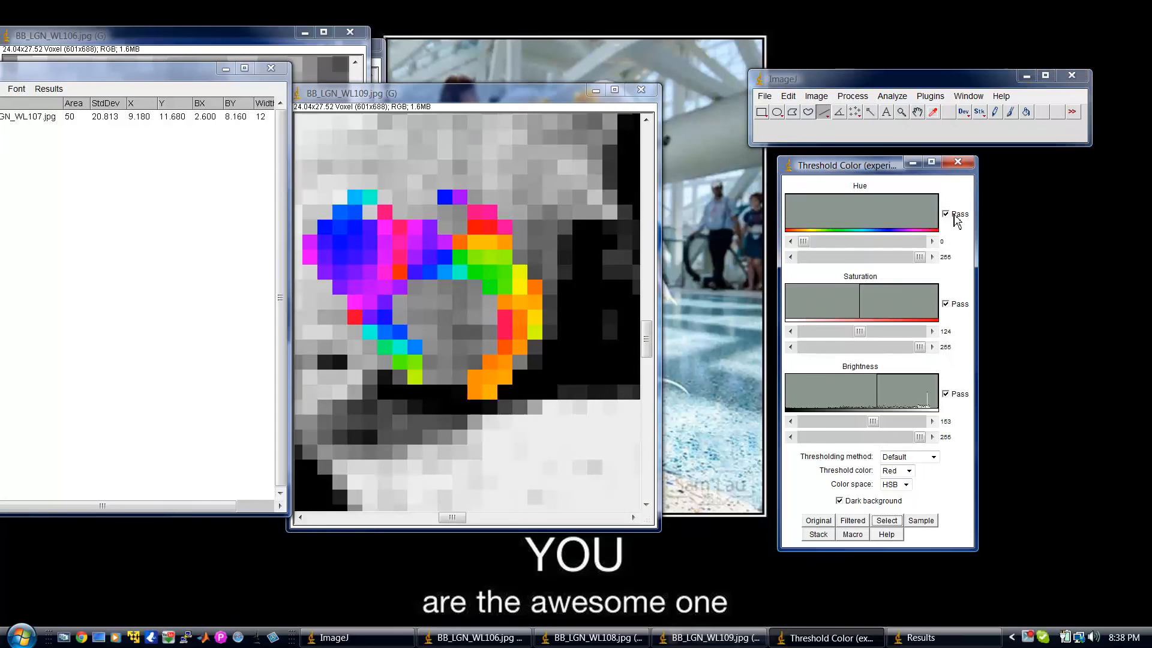
pyautogui.moveTo(864, 336); pyautogui.dragTo(865, 338)
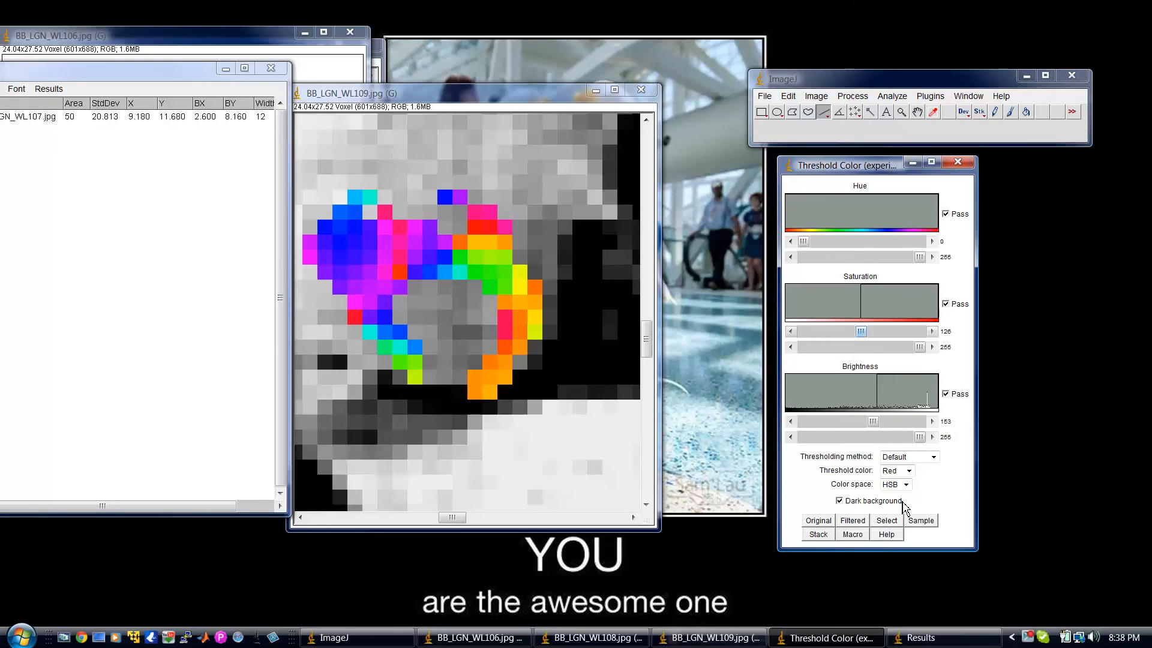
pyautogui.click(907, 473)
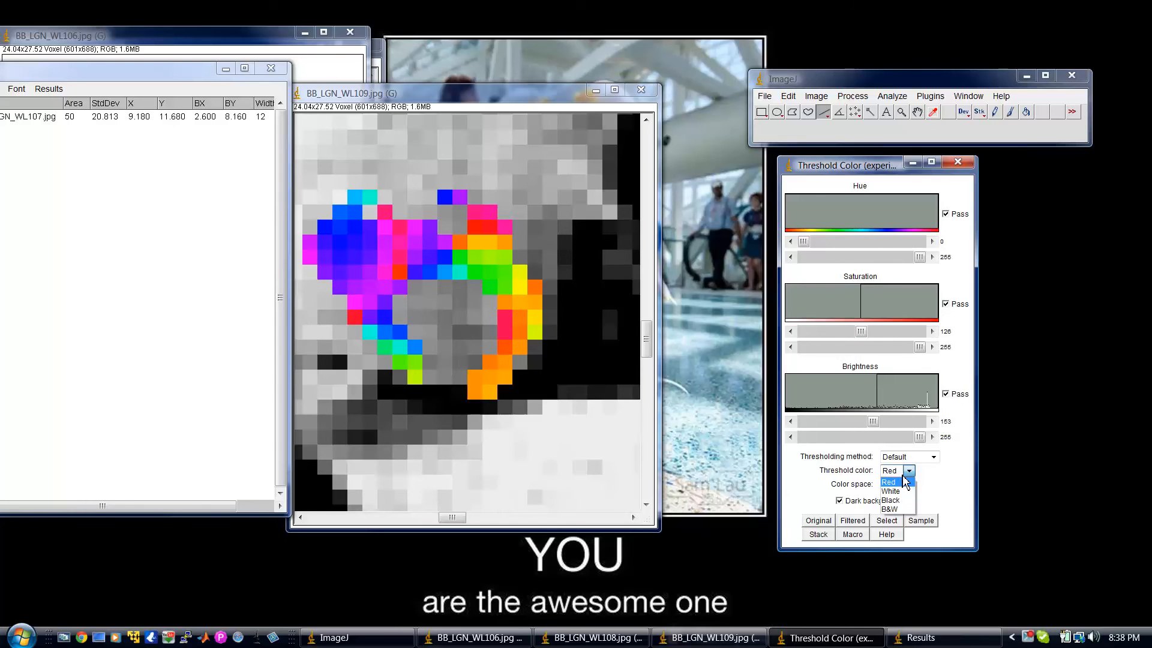
pyautogui.click(905, 481)
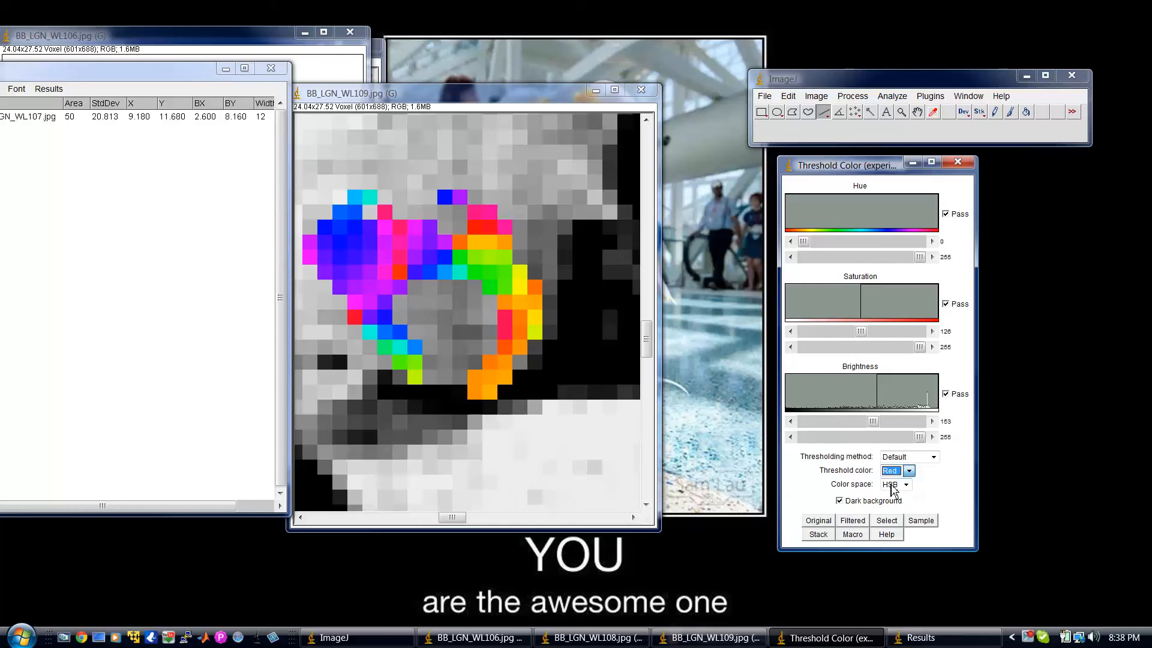
pyautogui.click(466, 118)
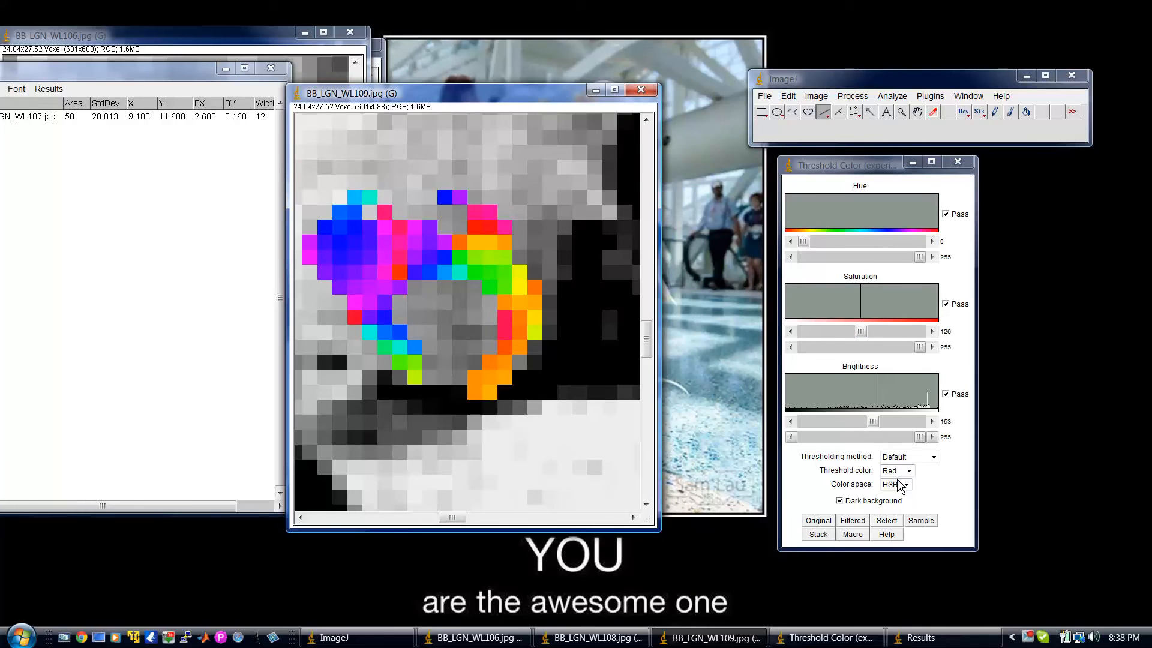
pyautogui.click(898, 472)
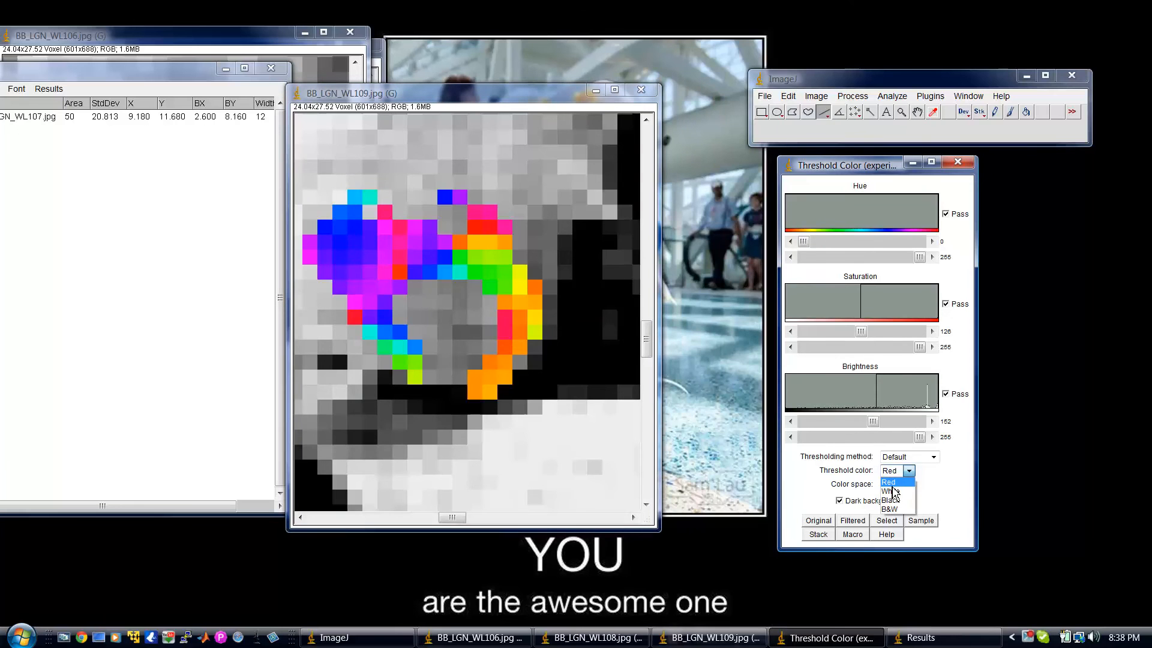
pyautogui.click(891, 484)
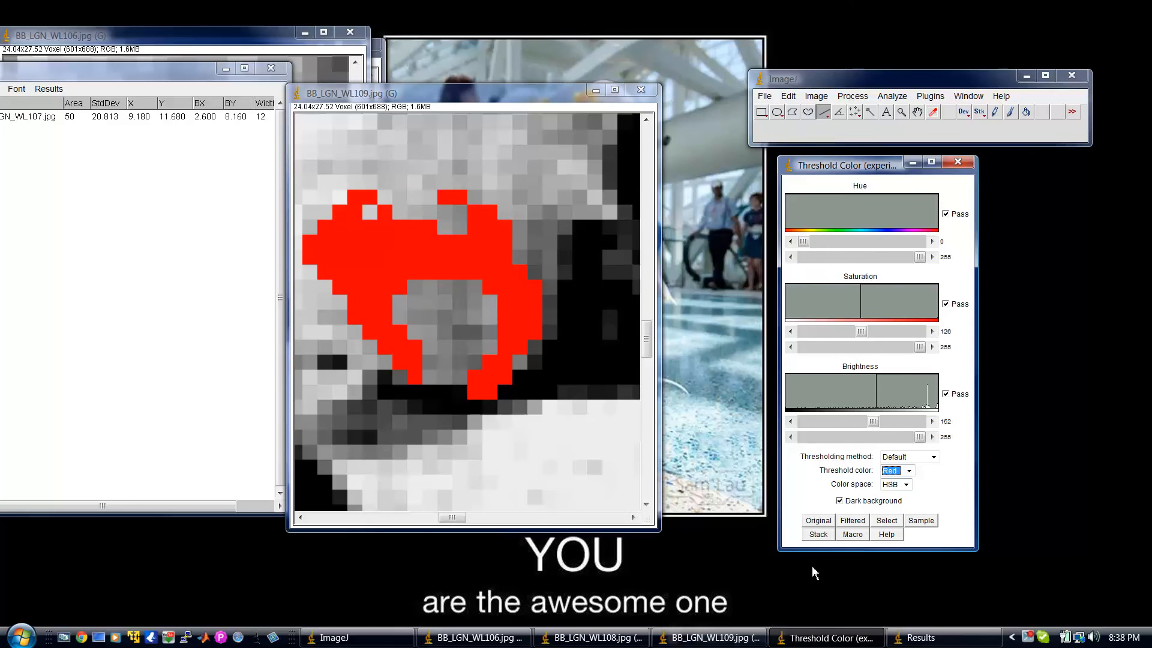
# Step: Convert the thresholded coloured region of BB_LGN_WL109.jpg into a selection and measure it
pyautogui.click(888, 522)
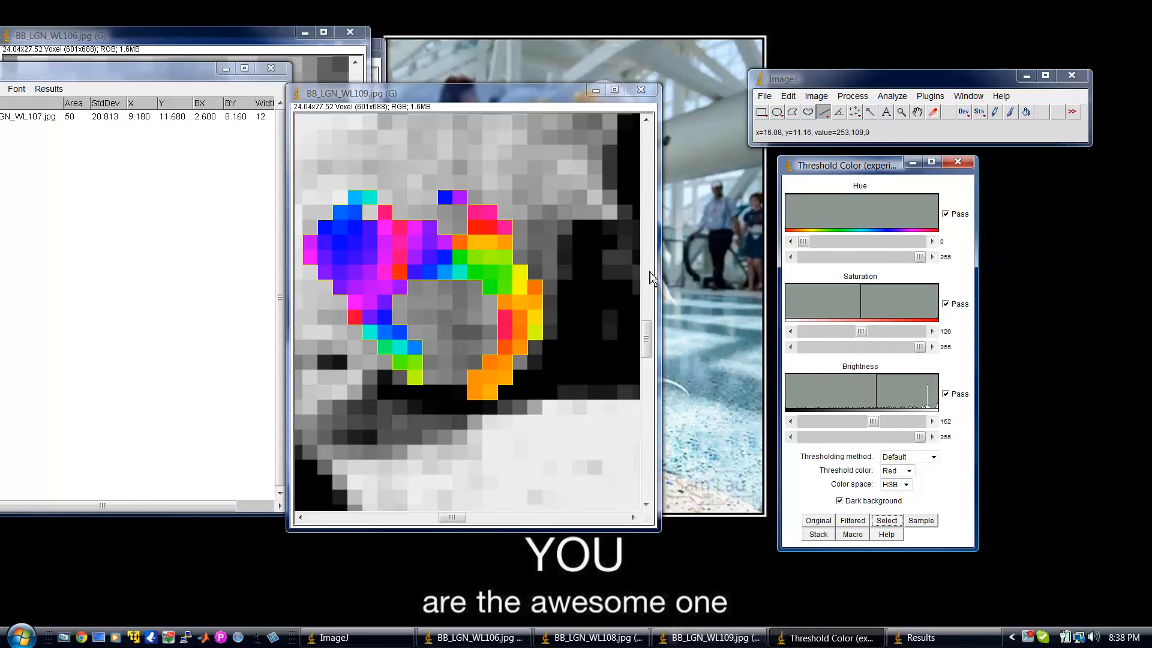
pyautogui.click(893, 96)
pyautogui.click(900, 110)
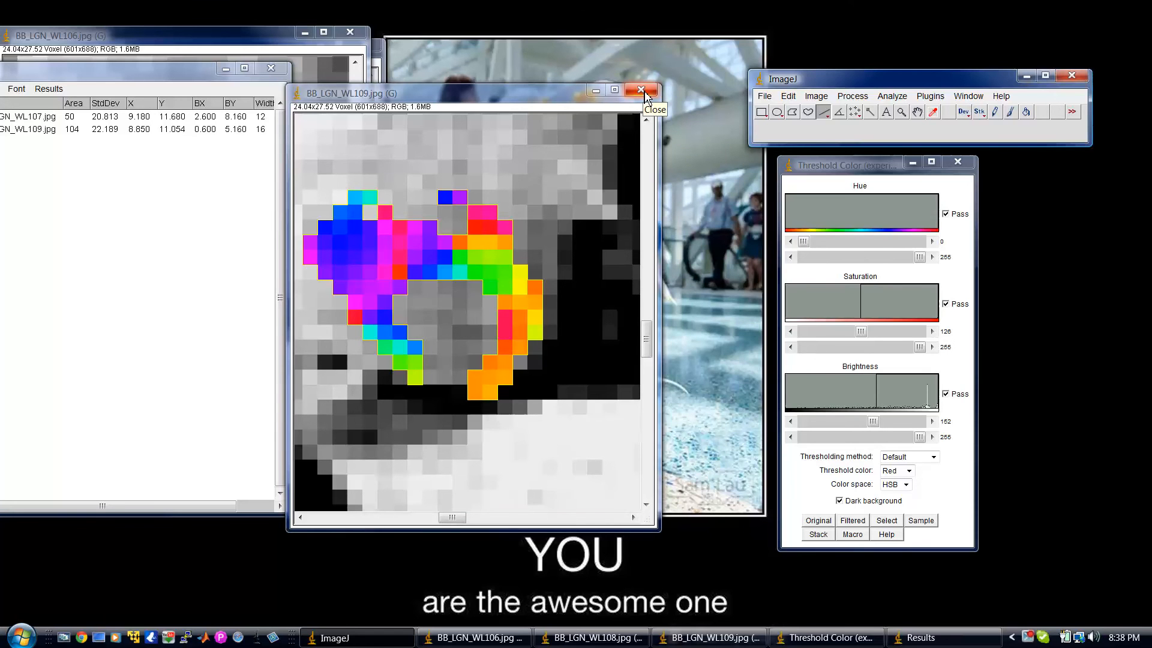
# Step: Close the BB_LGN_WL109.jpg image and save its changes as BB_LGN_WL109.tif
pyautogui.click(642, 91)
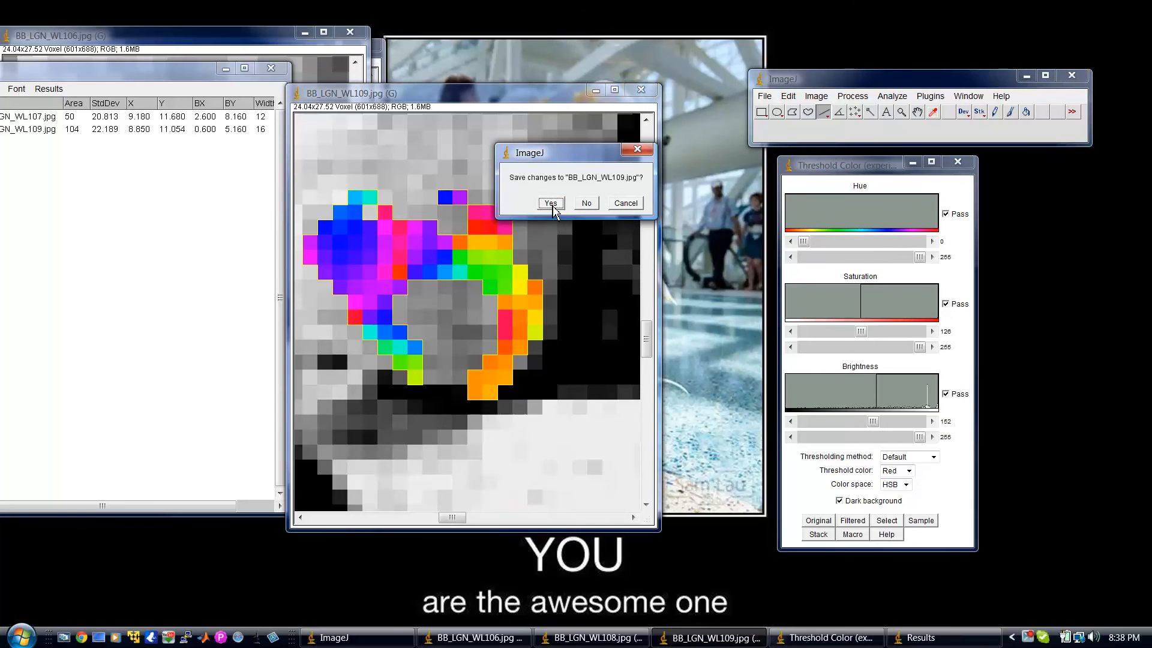
pyautogui.click(550, 203)
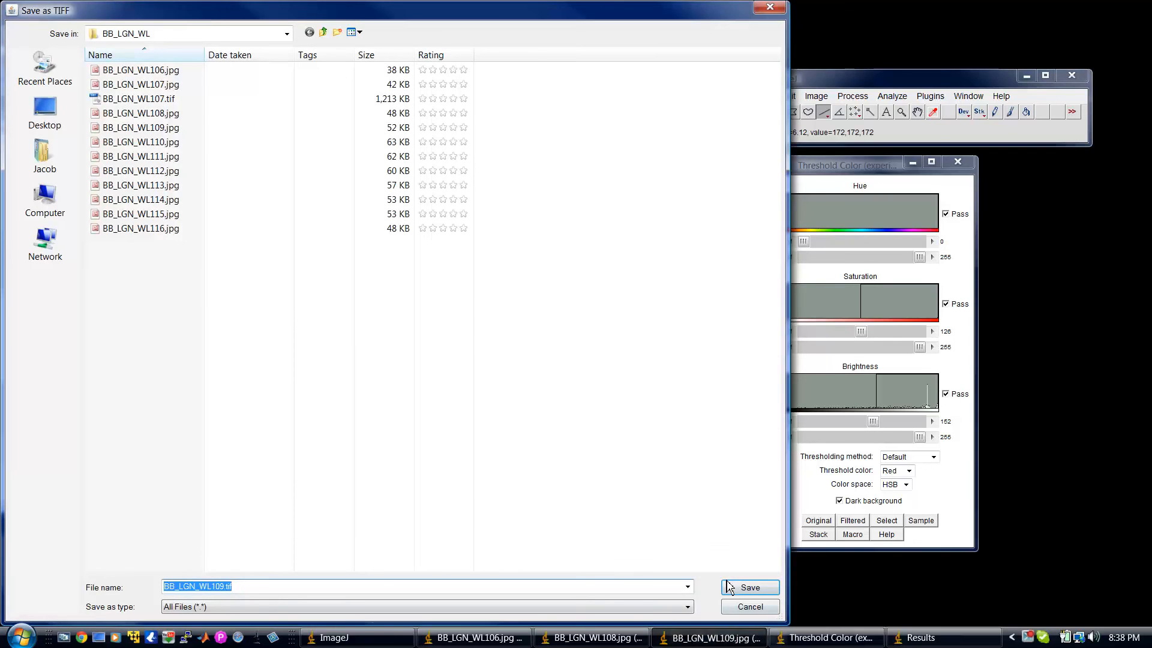
pyautogui.click(738, 587)
# Step: Bring BB_LGN_WL108.jpg to the front and apply a red Color Threshold to it with minimum saturation 117
pyautogui.click(192, 41)
pyautogui.moveTo(192, 41); pyautogui.dragTo(574, 90)
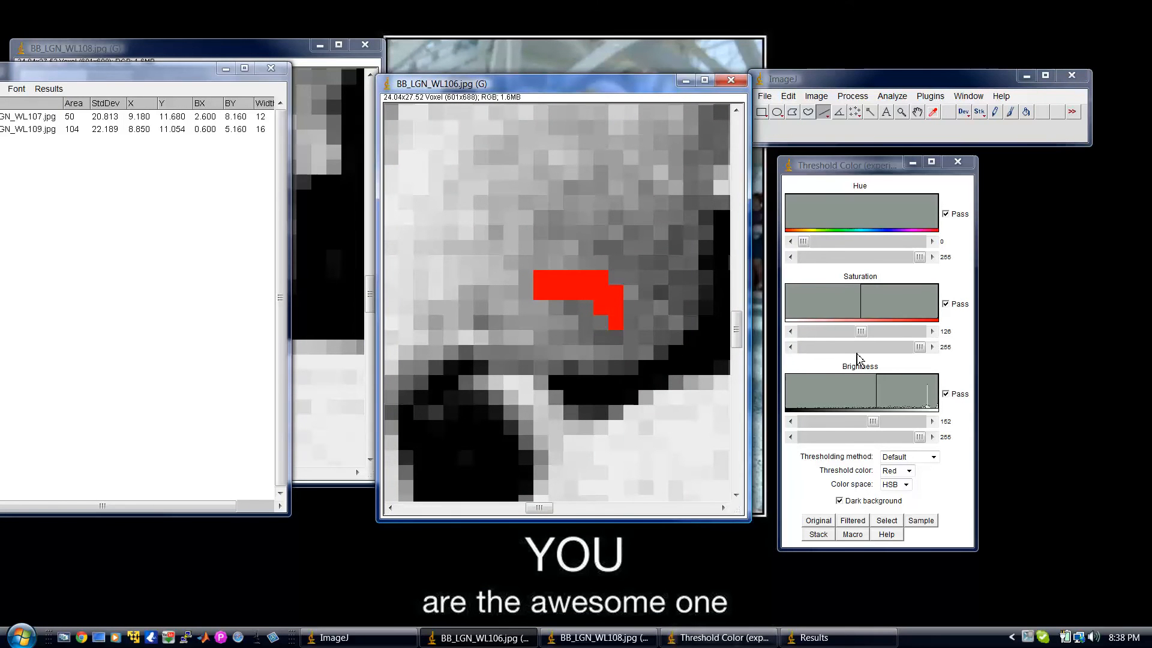
pyautogui.moveTo(268, 52); pyautogui.dragTo(611, 81)
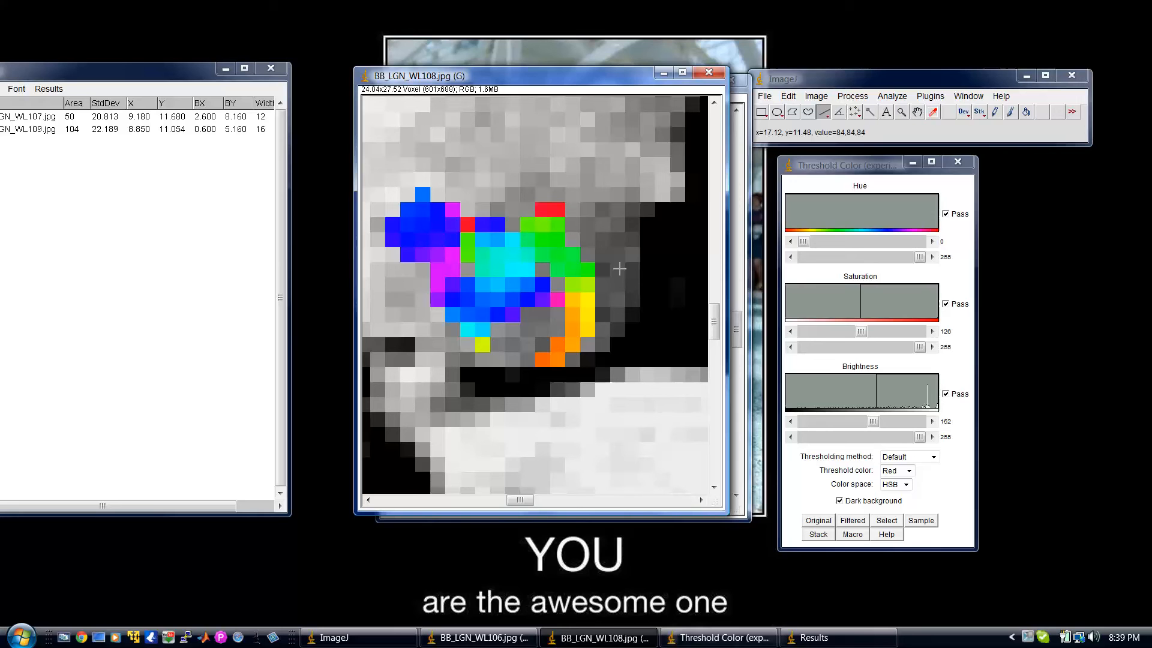
pyautogui.click(846, 164)
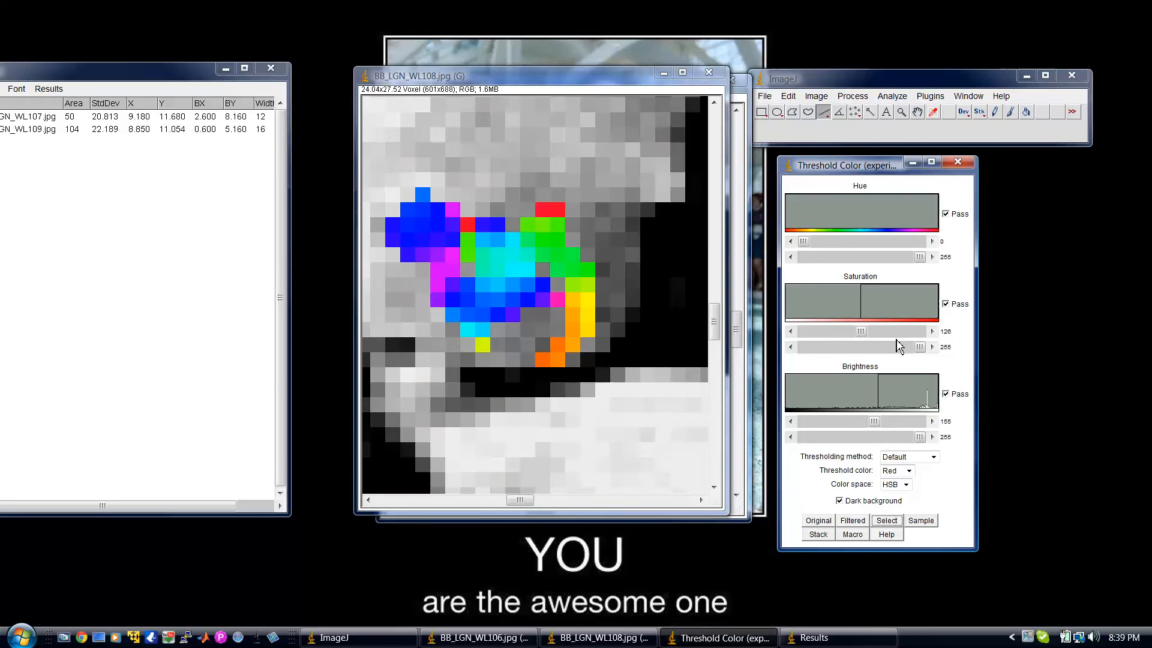
pyautogui.click(889, 474)
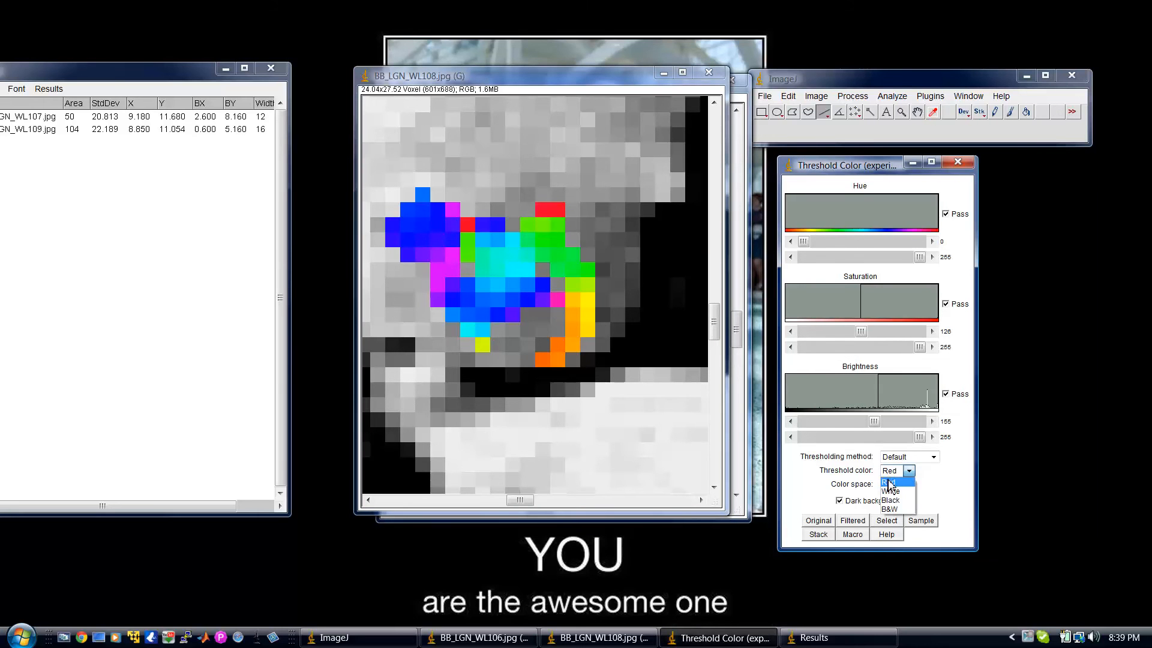
pyautogui.click(889, 483)
pyautogui.moveTo(861, 330); pyautogui.dragTo(857, 328)
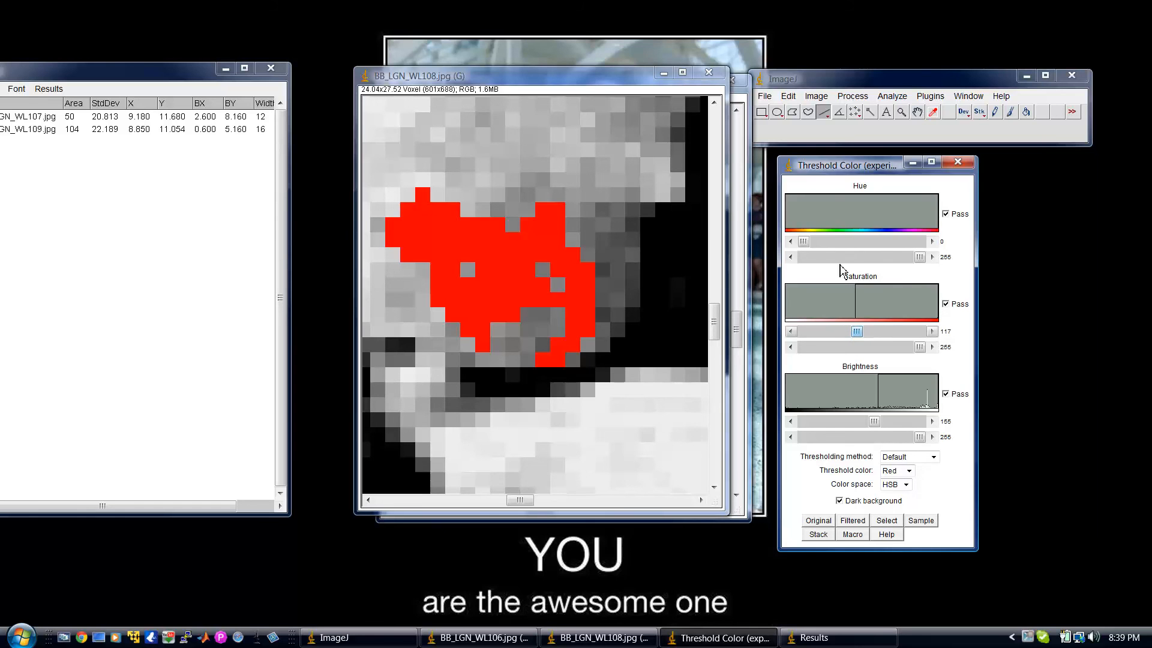
# Step: Narrow the hue range to 143–191 with red as the threshold color to isolate the blue voxels in BB_LGN_WL108.jpg
pyautogui.moveTo(804, 242)
pyautogui.mouseDown()
pyautogui.moveTo(913, 261)
pyautogui.moveTo(900, 262)
pyautogui.mouseUp()
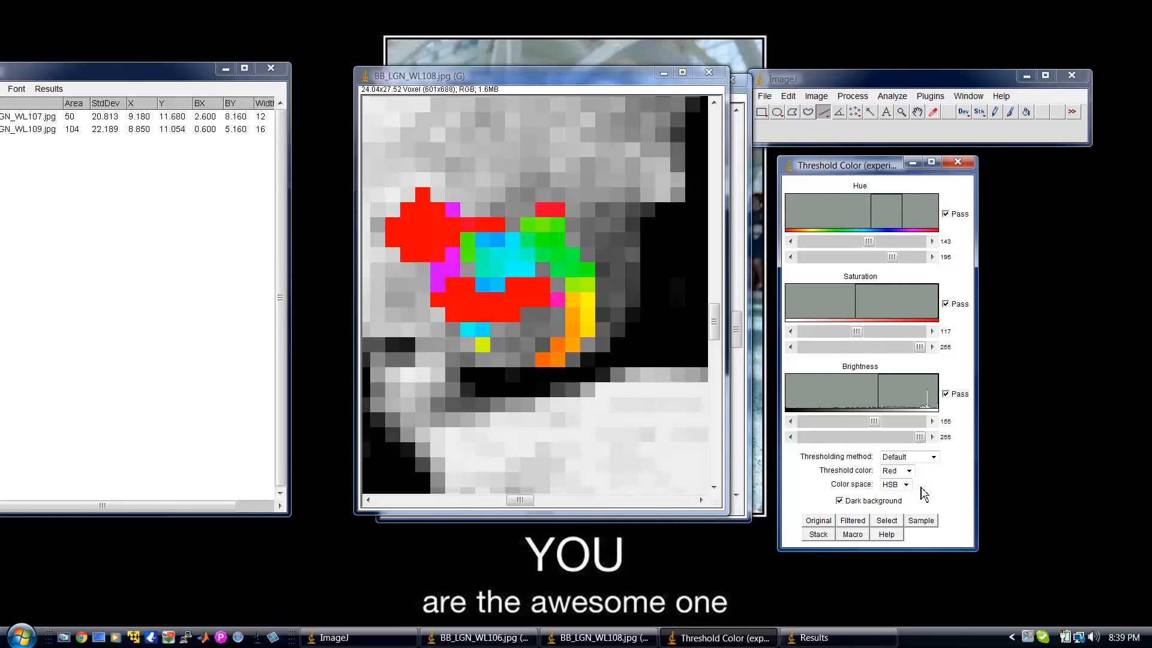
pyautogui.click(887, 520)
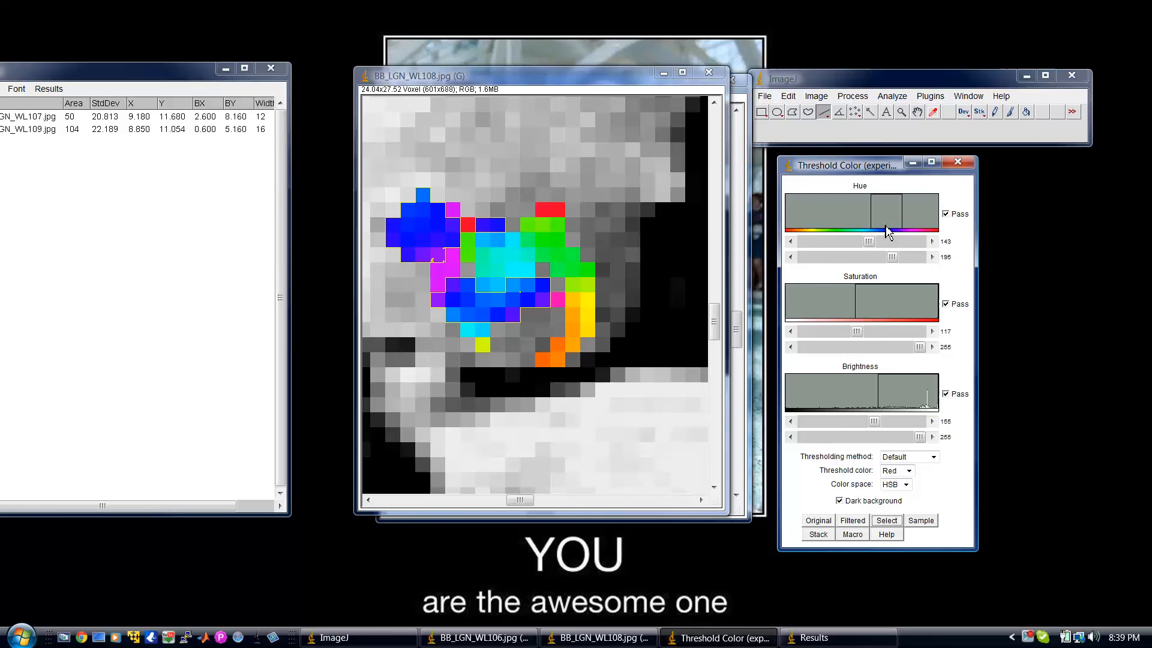
pyautogui.moveTo(890, 262); pyautogui.dragTo(888, 261)
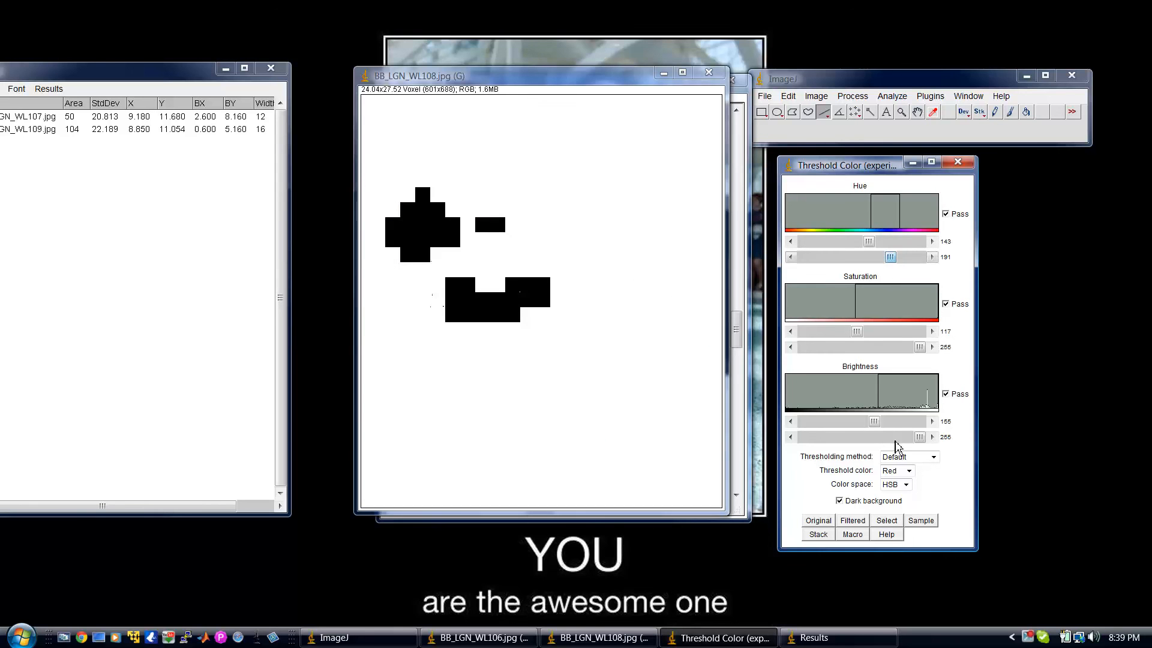
pyautogui.click(891, 471)
pyautogui.click(892, 482)
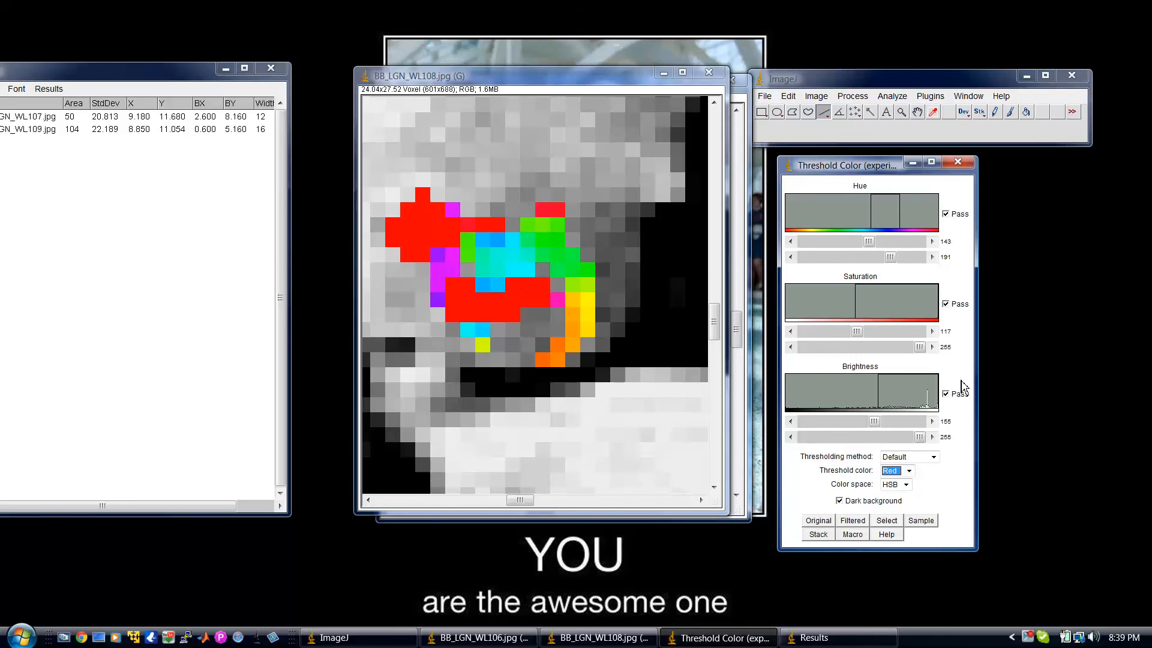
# Step: Convert the thresholded blue region of BB_LGN_WL108.jpg into a selection and measure it
pyautogui.click(886, 521)
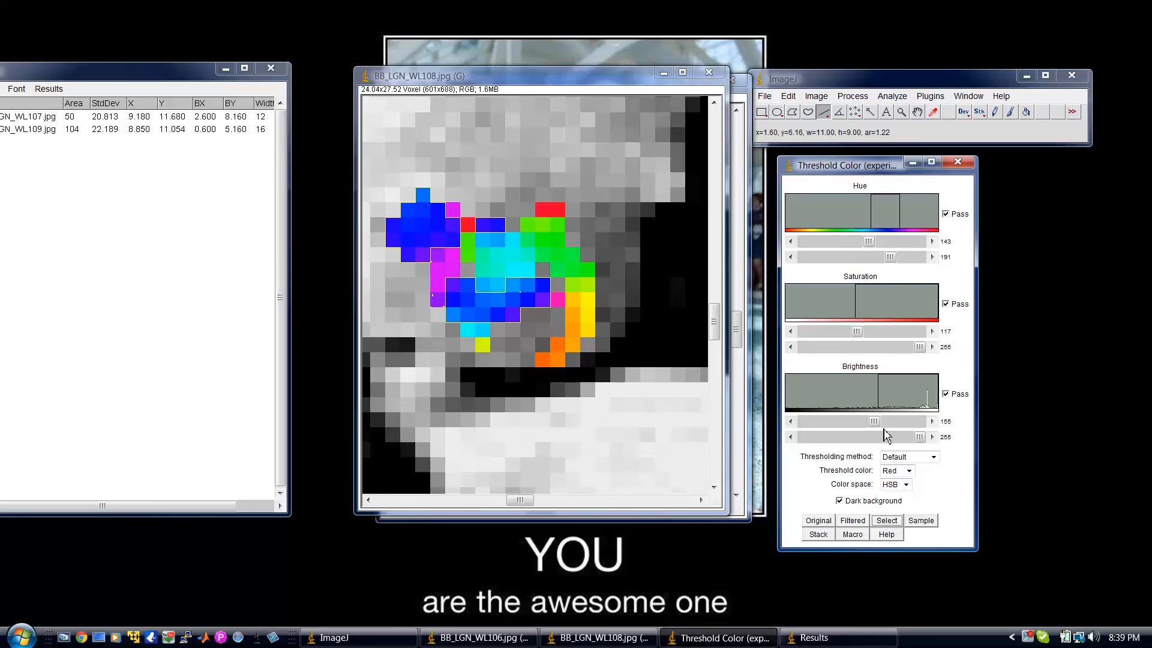
pyautogui.click(892, 96)
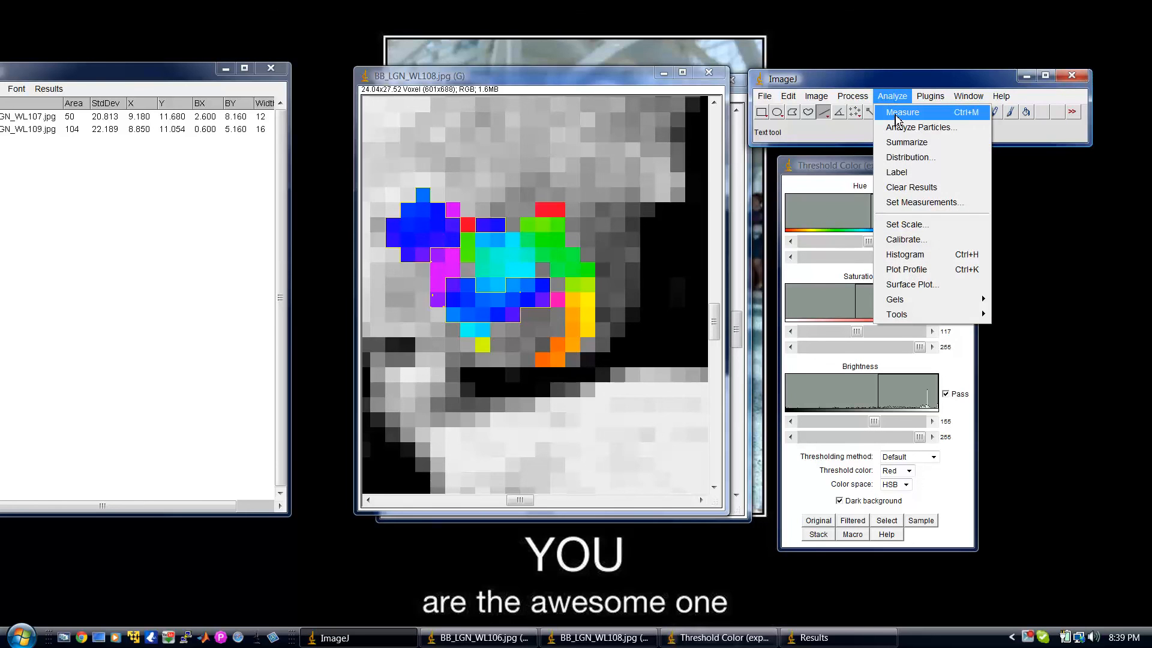
pyautogui.click(897, 114)
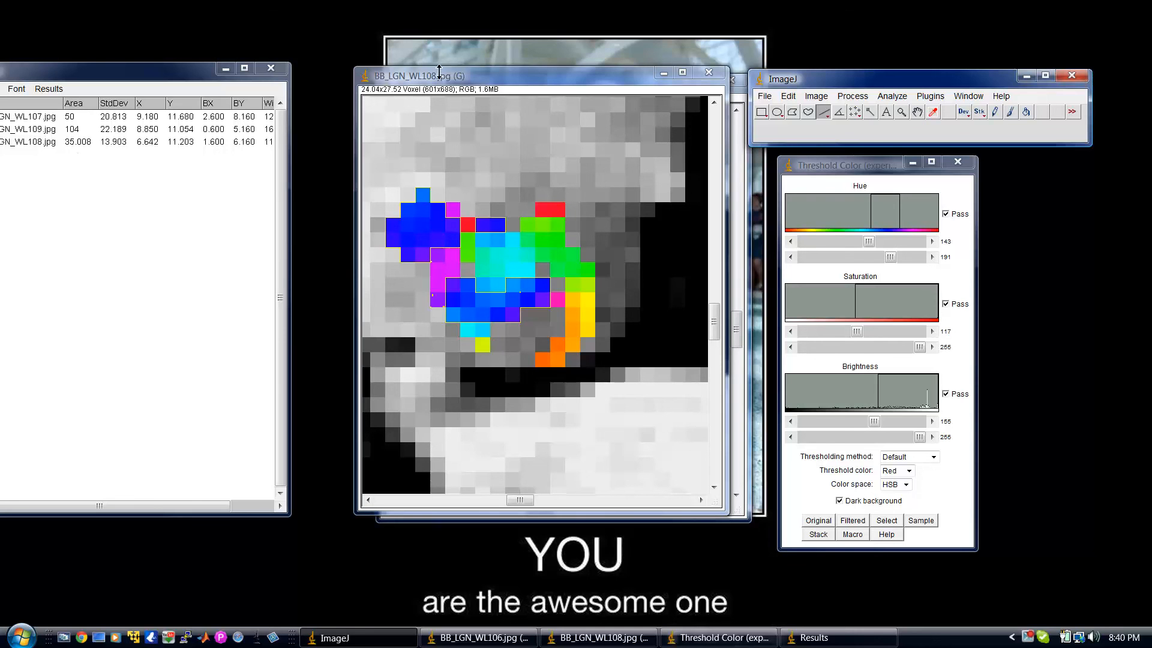
# Step: Close the BB_LGN_WL108.jpg image without saving its changes
pyautogui.click(709, 73)
pyautogui.click(551, 207)
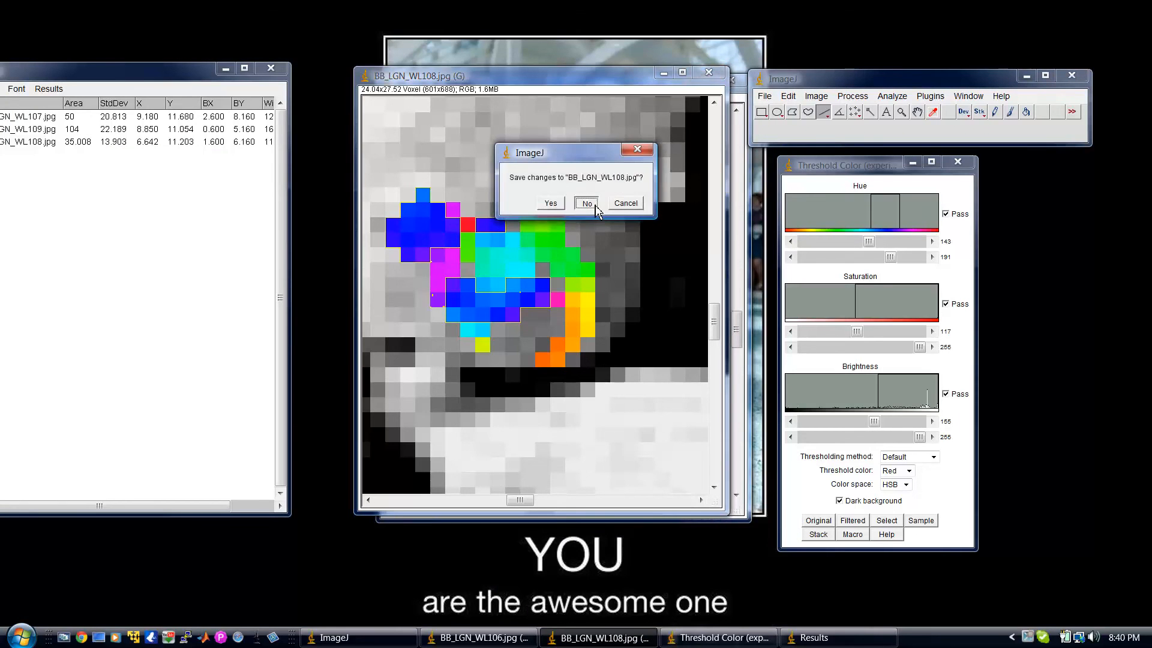
pyautogui.click(586, 202)
# Step: Open the image BB_LGN_WL111.jpg and move its window clear of the threshold settings
pyautogui.click(765, 96)
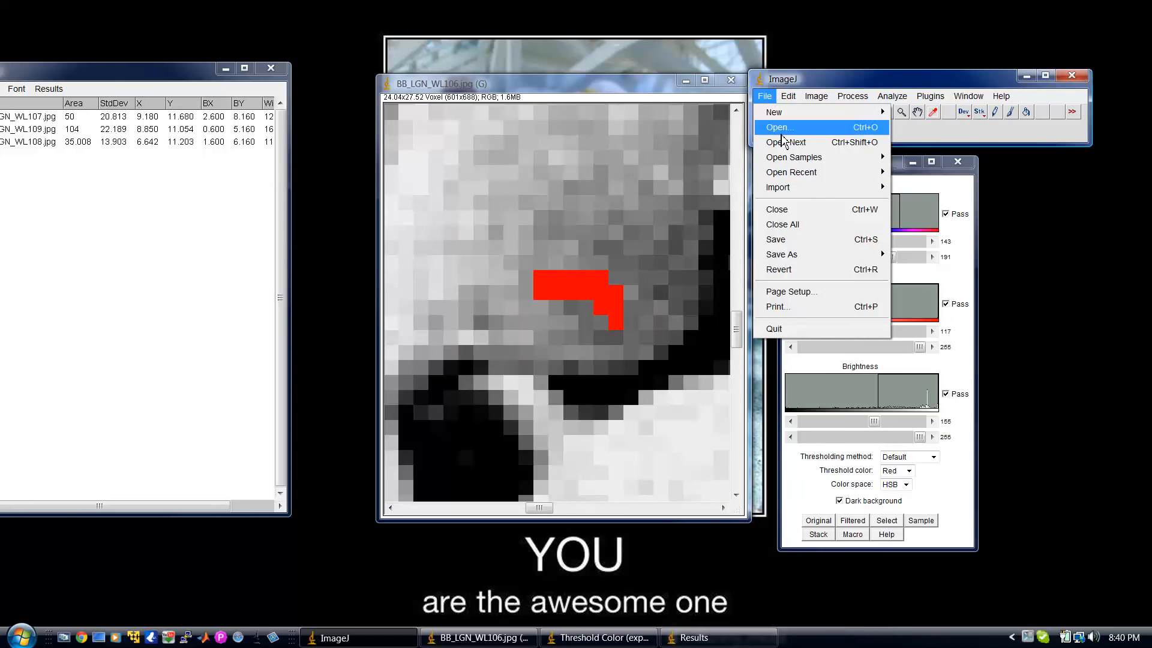
pyautogui.click(782, 133)
pyautogui.doubleClick(160, 172)
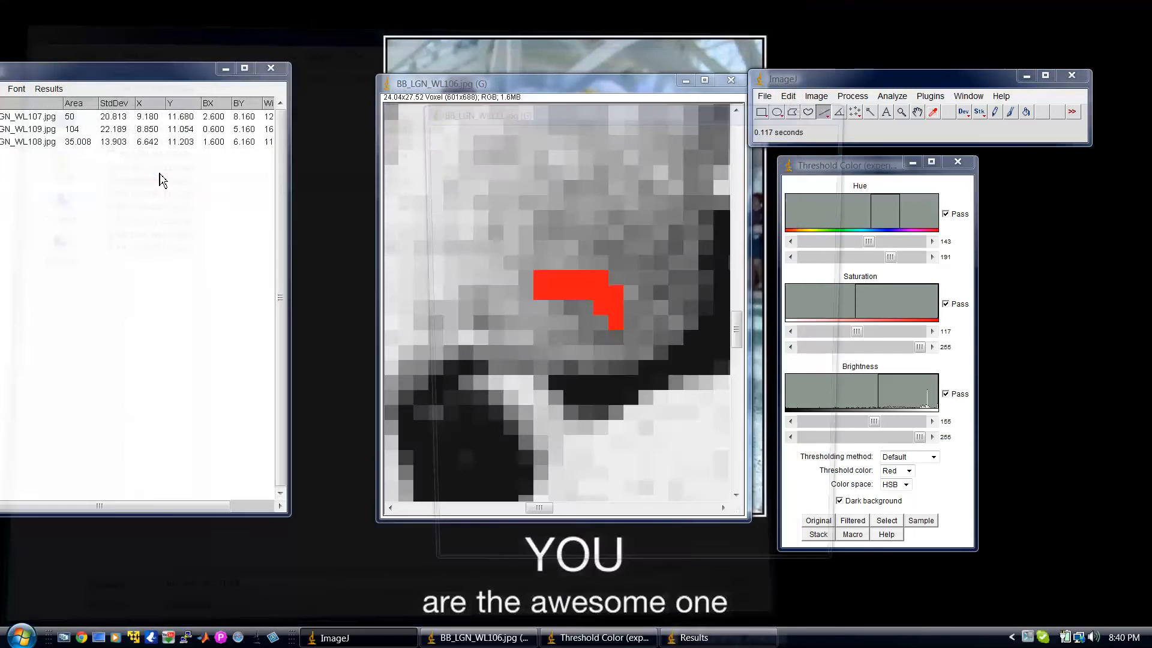
pyautogui.moveTo(652, 112); pyautogui.dragTo(538, 49)
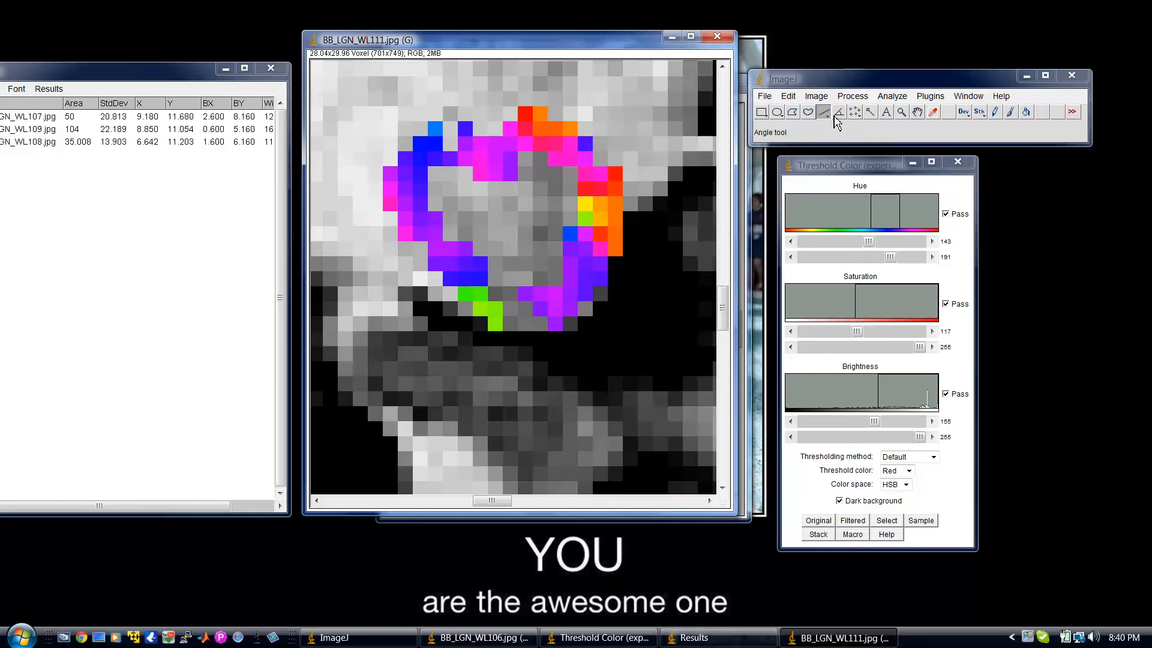
# Step: Set the hue threshold range of BB_LGN_WL111.jpg to 33–53 and convert the thresholded voxels into a selection
pyautogui.click(872, 168)
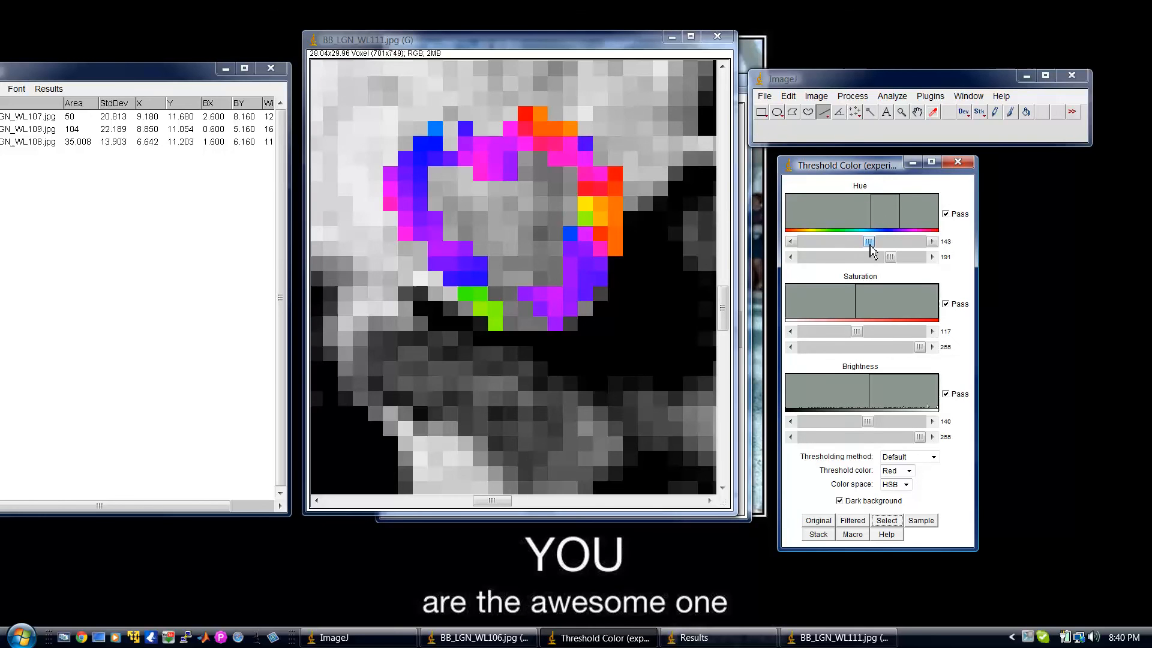
pyautogui.moveTo(871, 250); pyautogui.dragTo(821, 248)
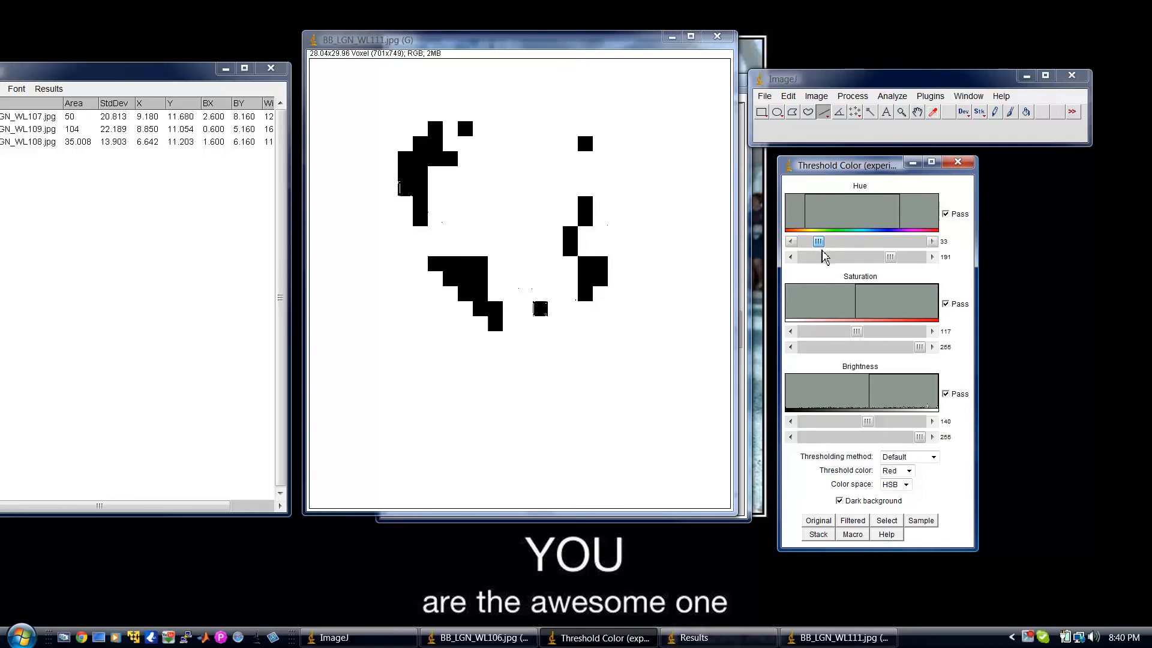
pyautogui.moveTo(894, 264); pyautogui.dragTo(830, 271)
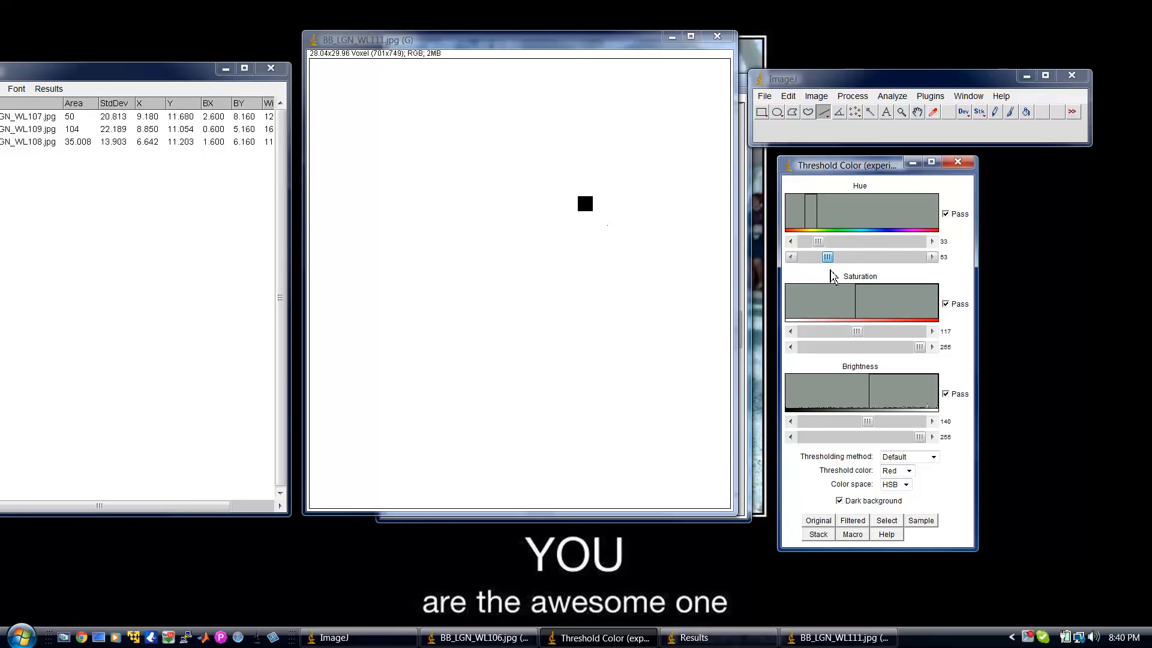
pyautogui.click(885, 522)
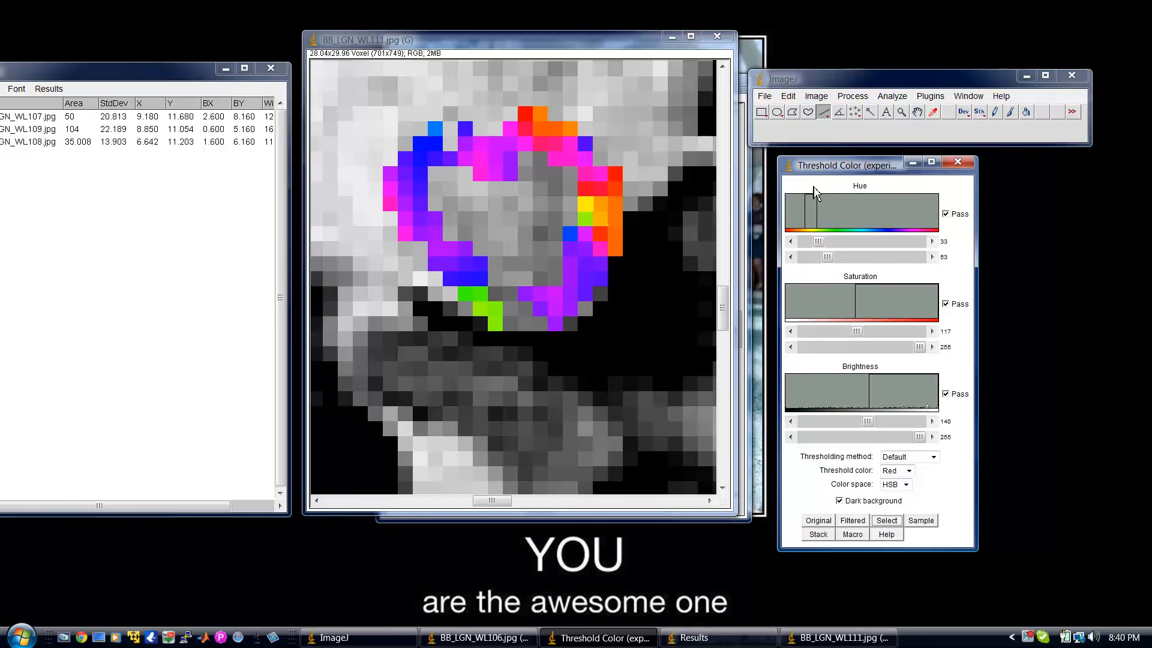
# Step: Set the lower hue limit of BB_LGN_WL111.jpg to 37 and display the thresholded voxels in Red
pyautogui.moveTo(819, 242); pyautogui.dragTo(821, 244)
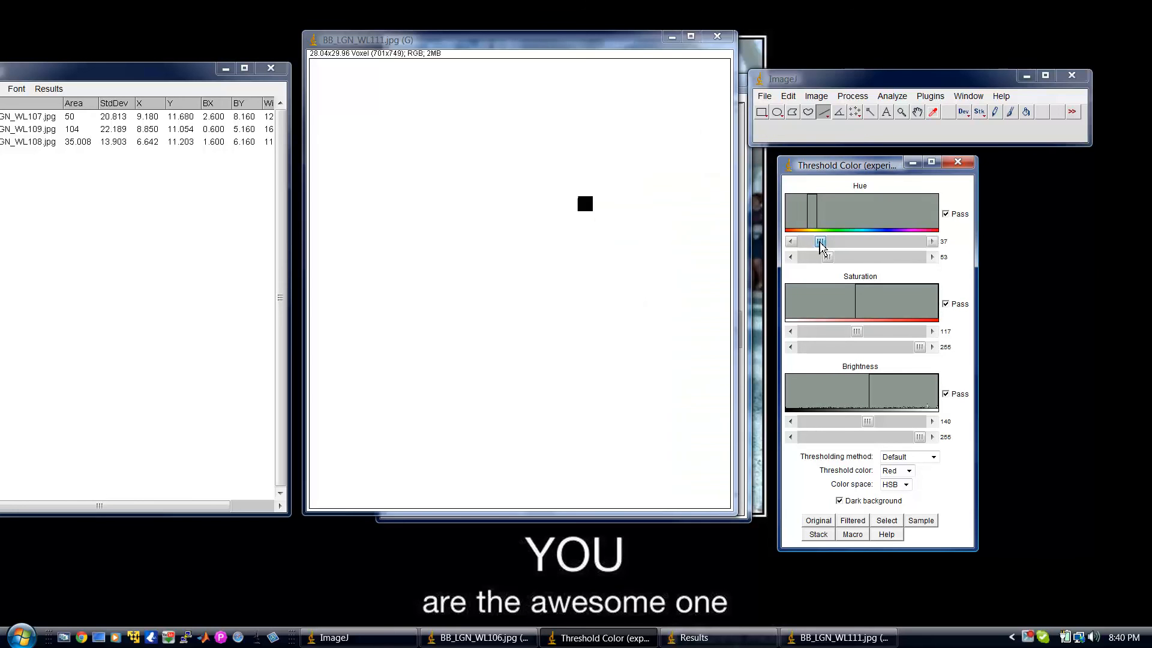
pyautogui.click(898, 471)
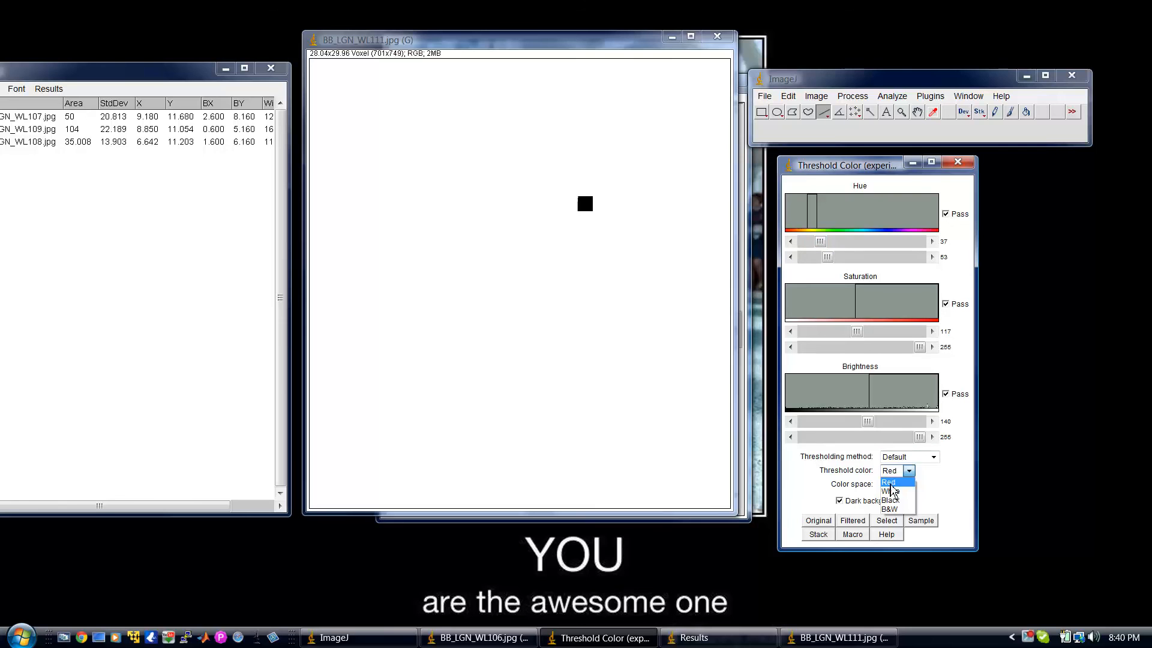
pyautogui.click(891, 485)
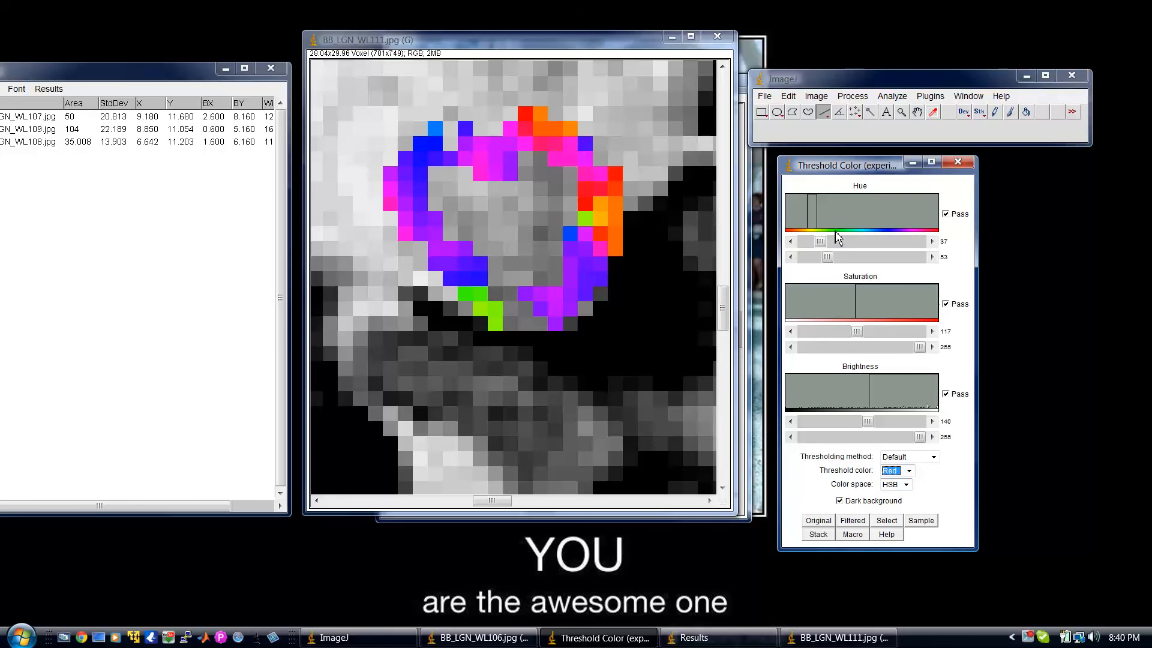
# Step: Set the threshold color to Black and the hue range of BB_LGN_WL111.jpg to 28–66
pyautogui.click(908, 471)
pyautogui.click(900, 500)
pyautogui.moveTo(819, 245); pyautogui.dragTo(818, 251)
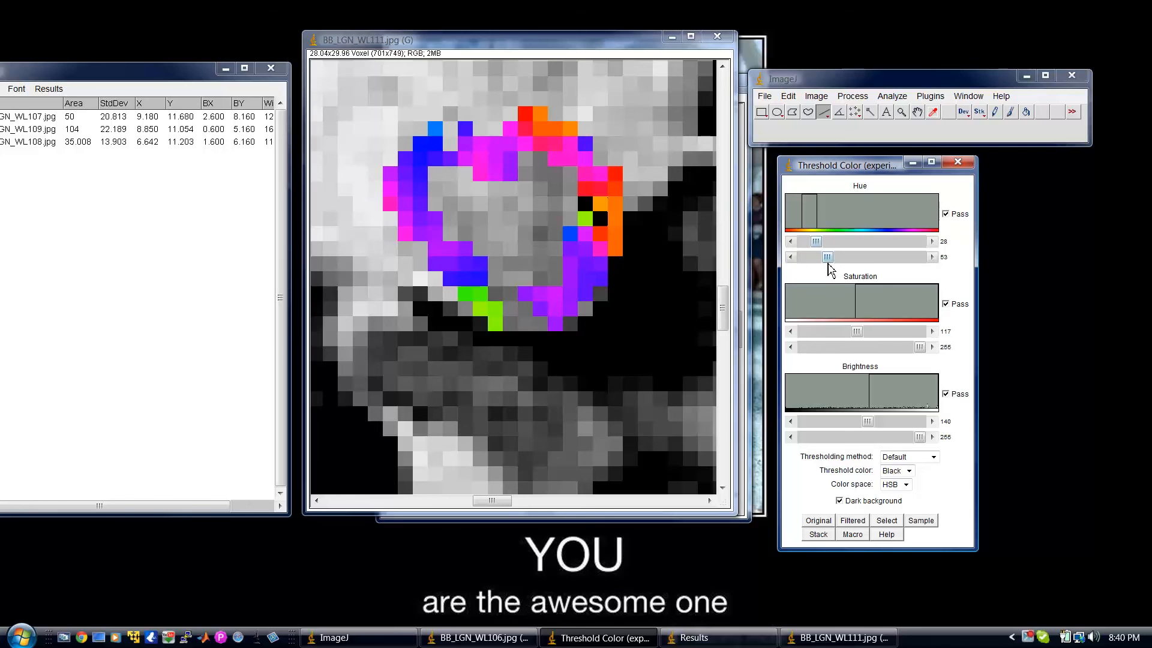
pyautogui.moveTo(828, 258); pyautogui.dragTo(835, 259)
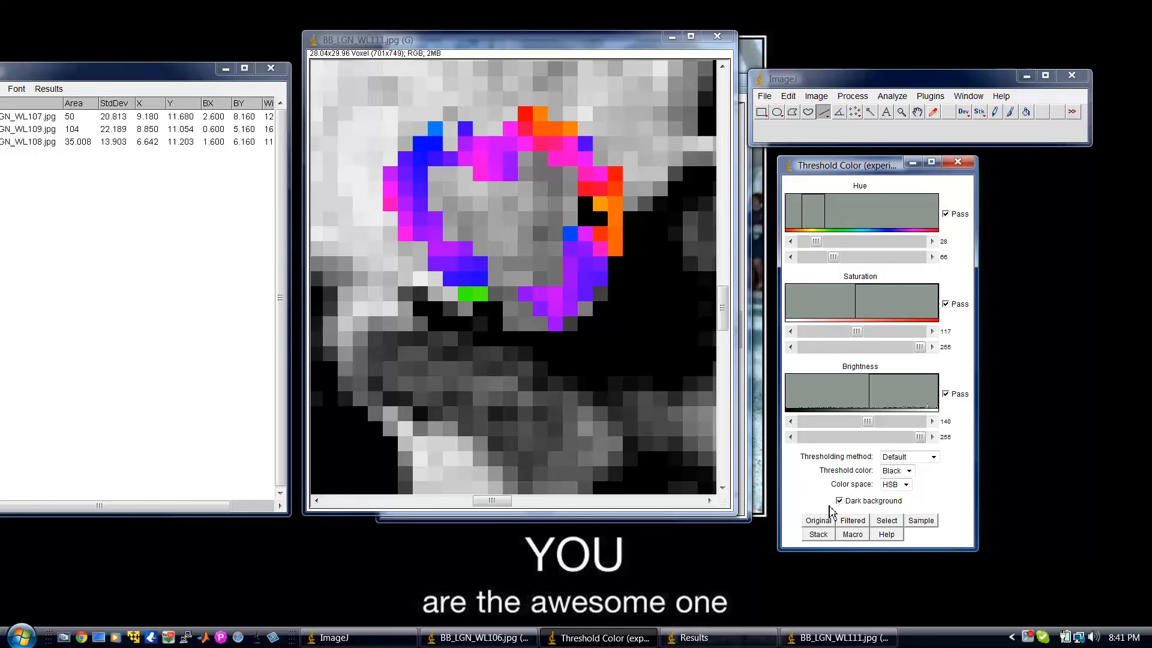
# Step: Convert the thresholded yellow-green voxels of BB_LGN_WL111.jpg into a selection and measure it
pyautogui.click(890, 526)
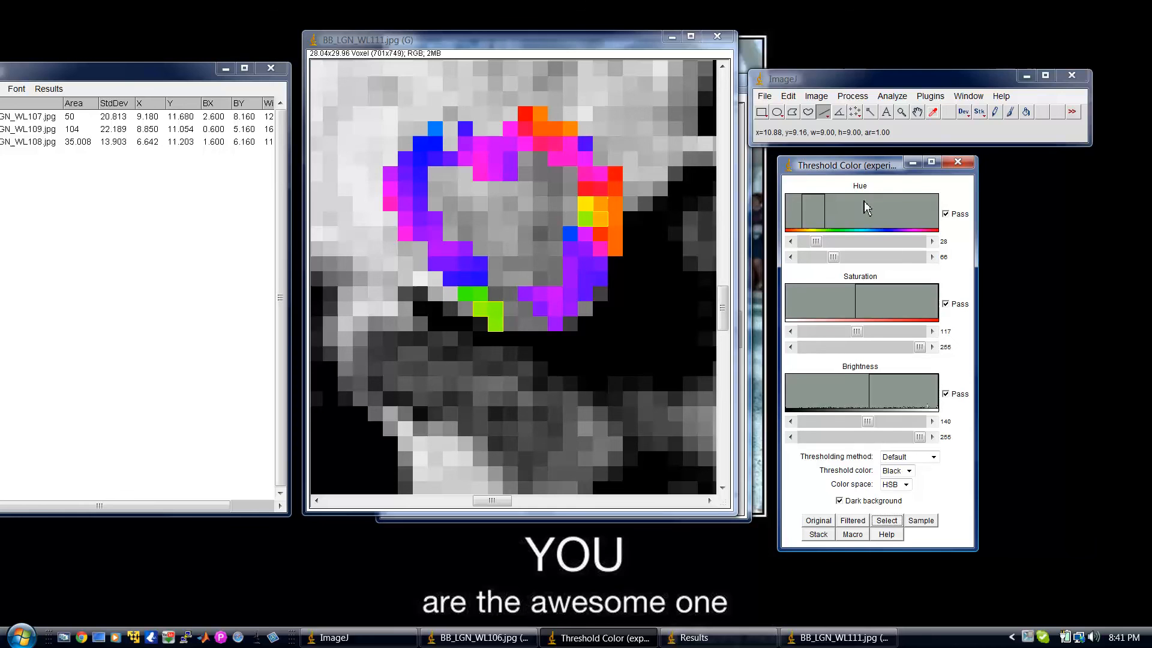
pyautogui.click(892, 96)
pyautogui.click(898, 113)
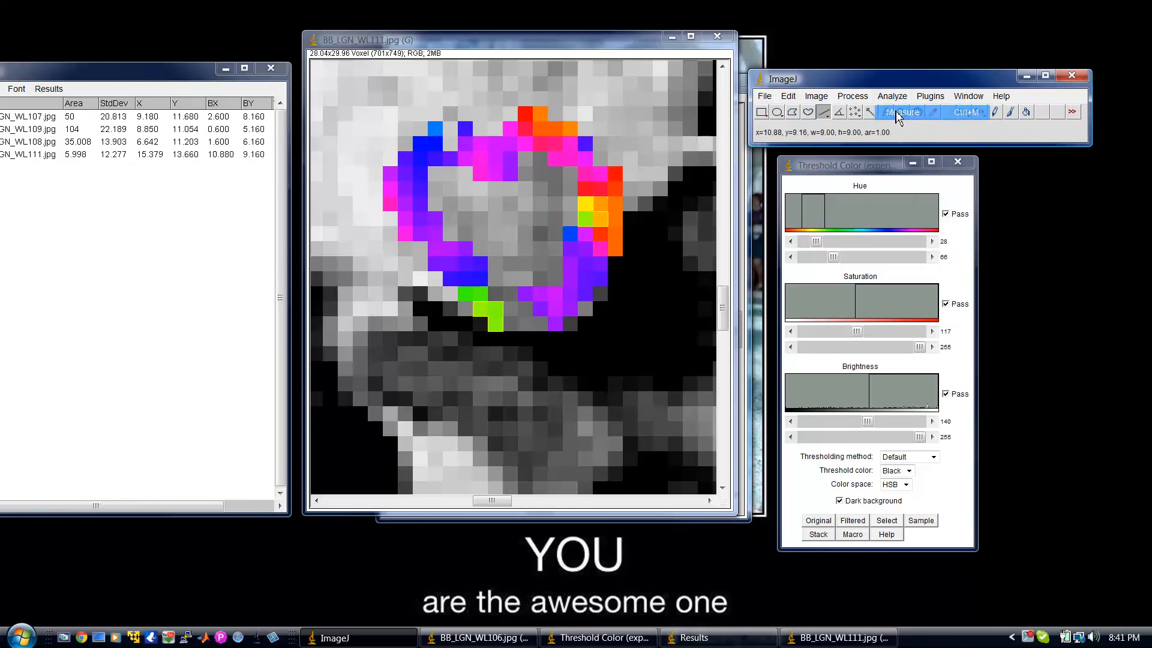